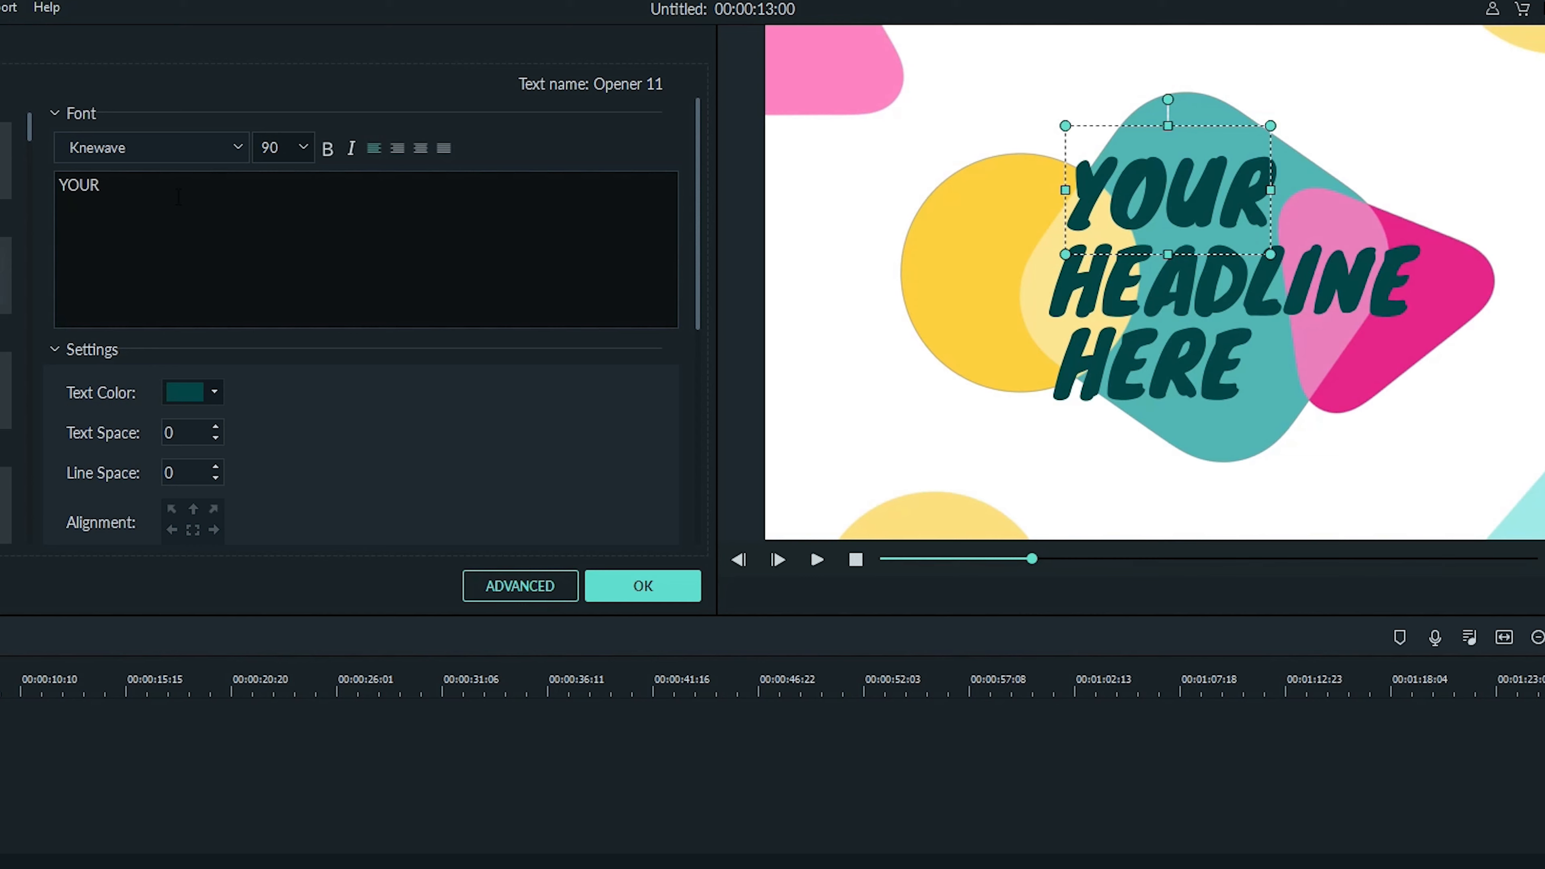
- Replace the title's first line YOUR with 2019
key("BackSpace")
key("BackSpace")
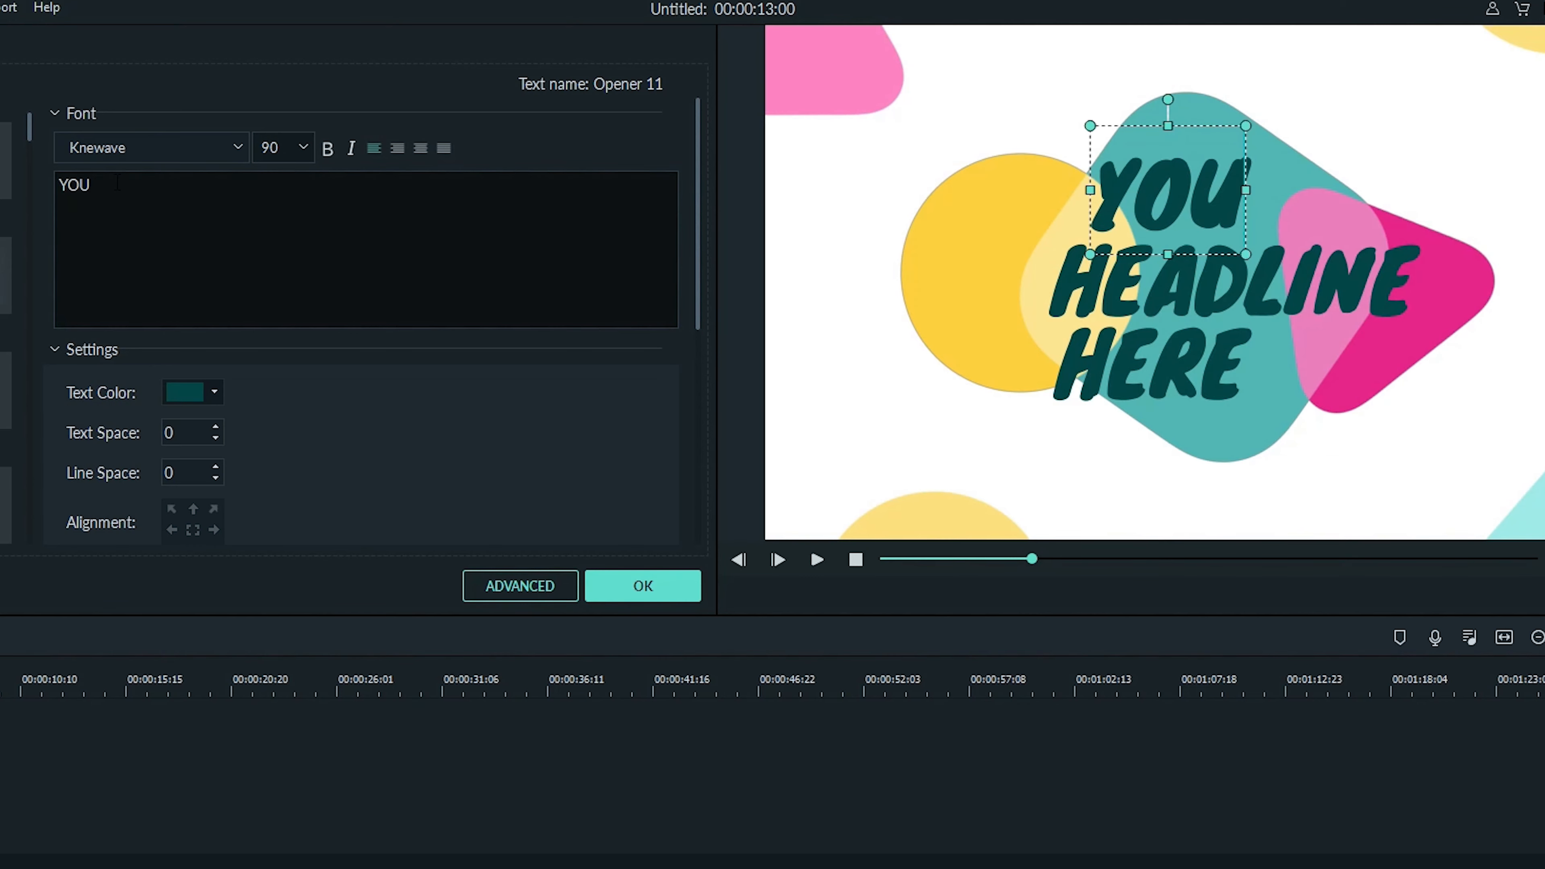
key("BackSpace")
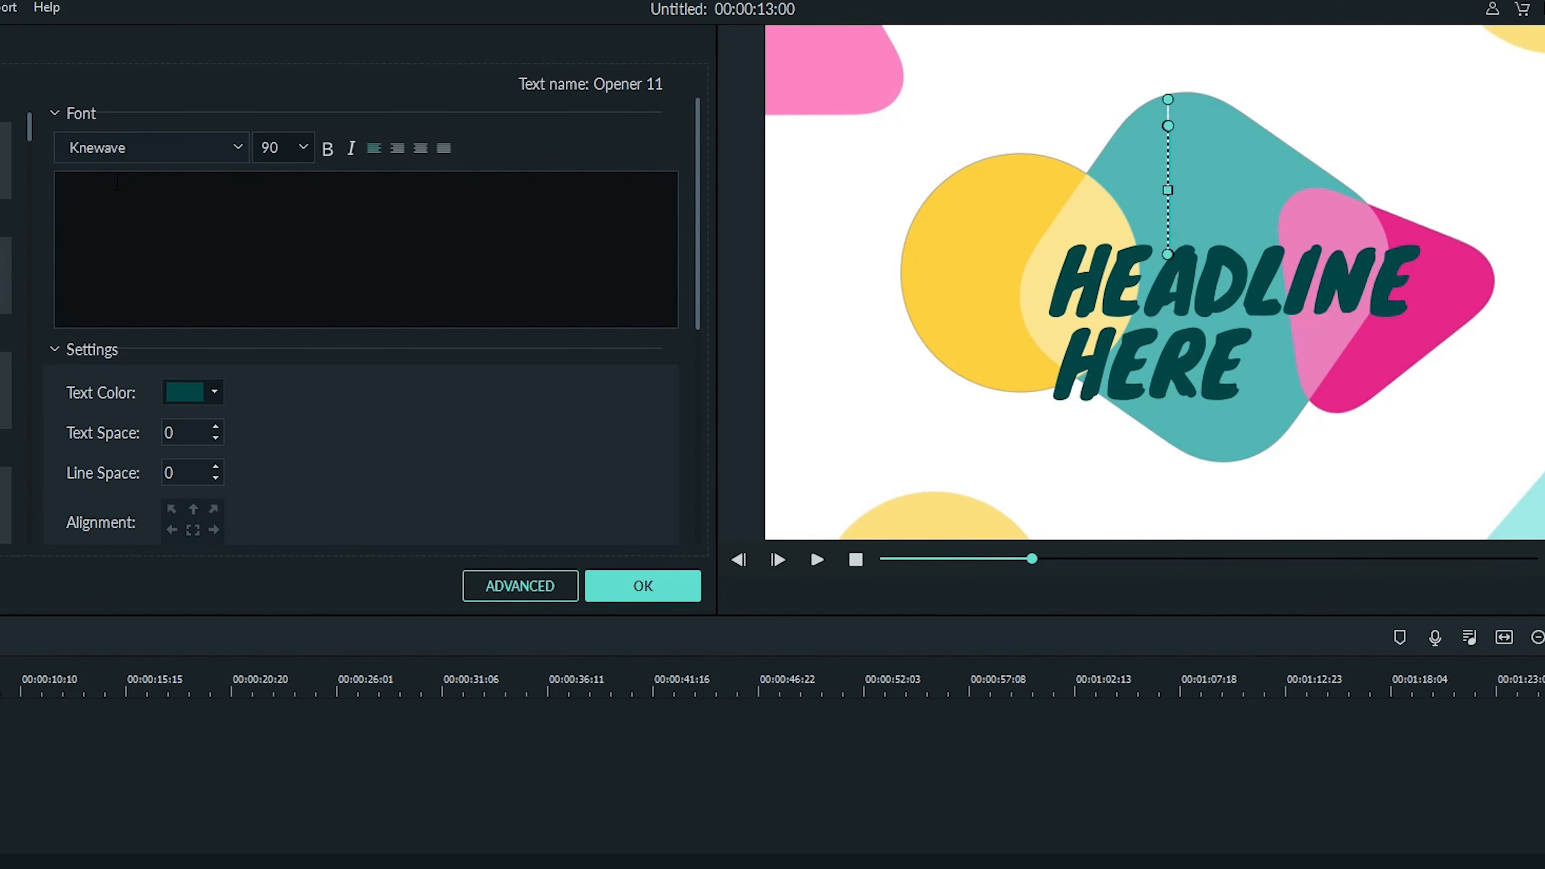
type("2019")
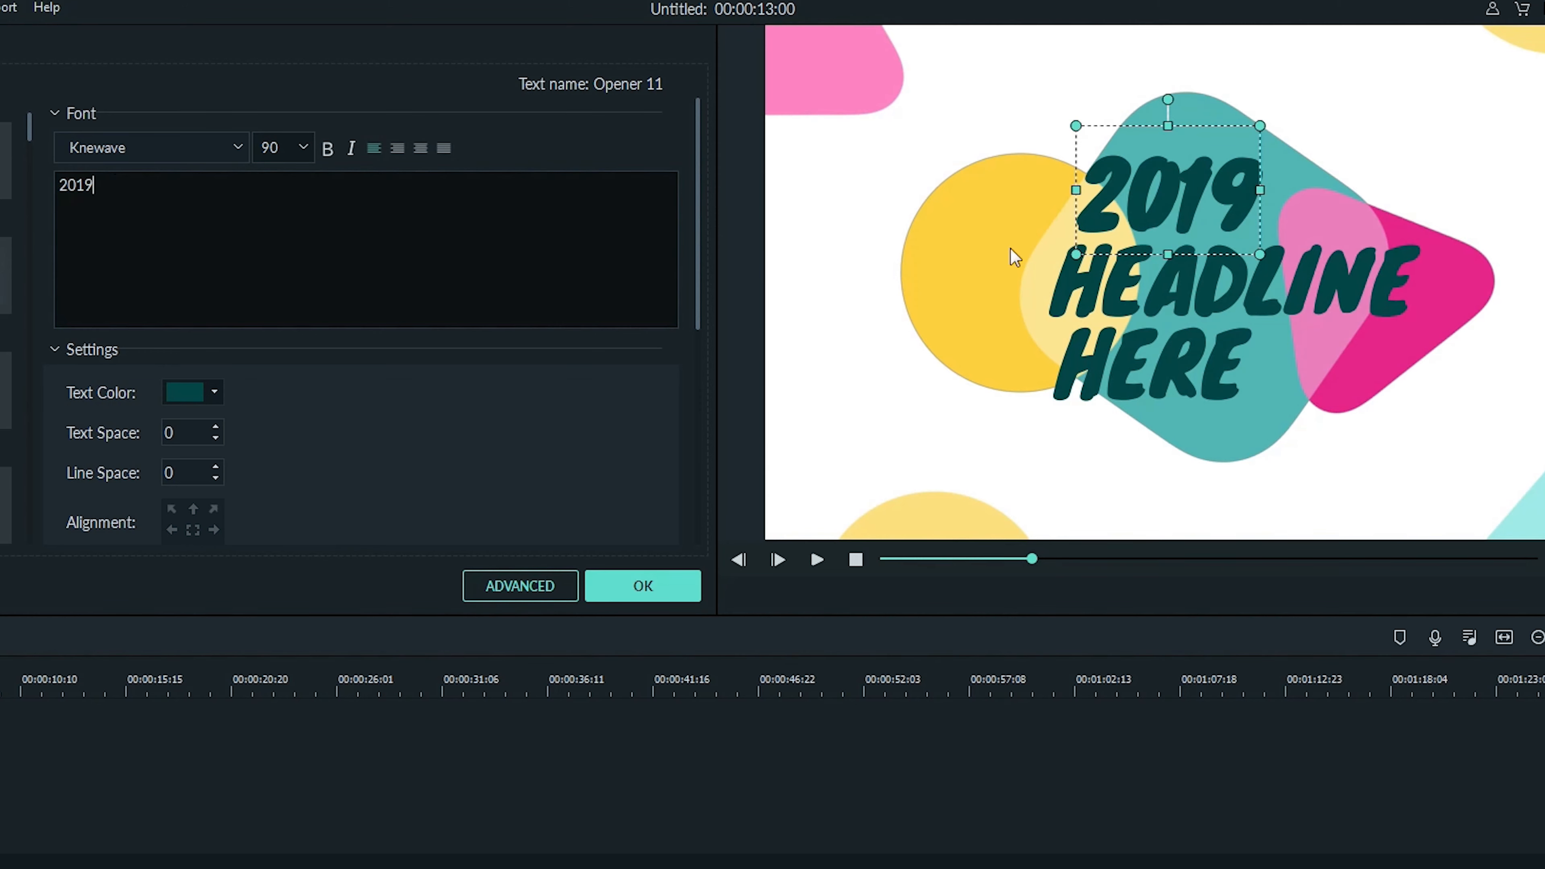
- Replace the second line HEADLINE with Dance
left_click(1088, 274)
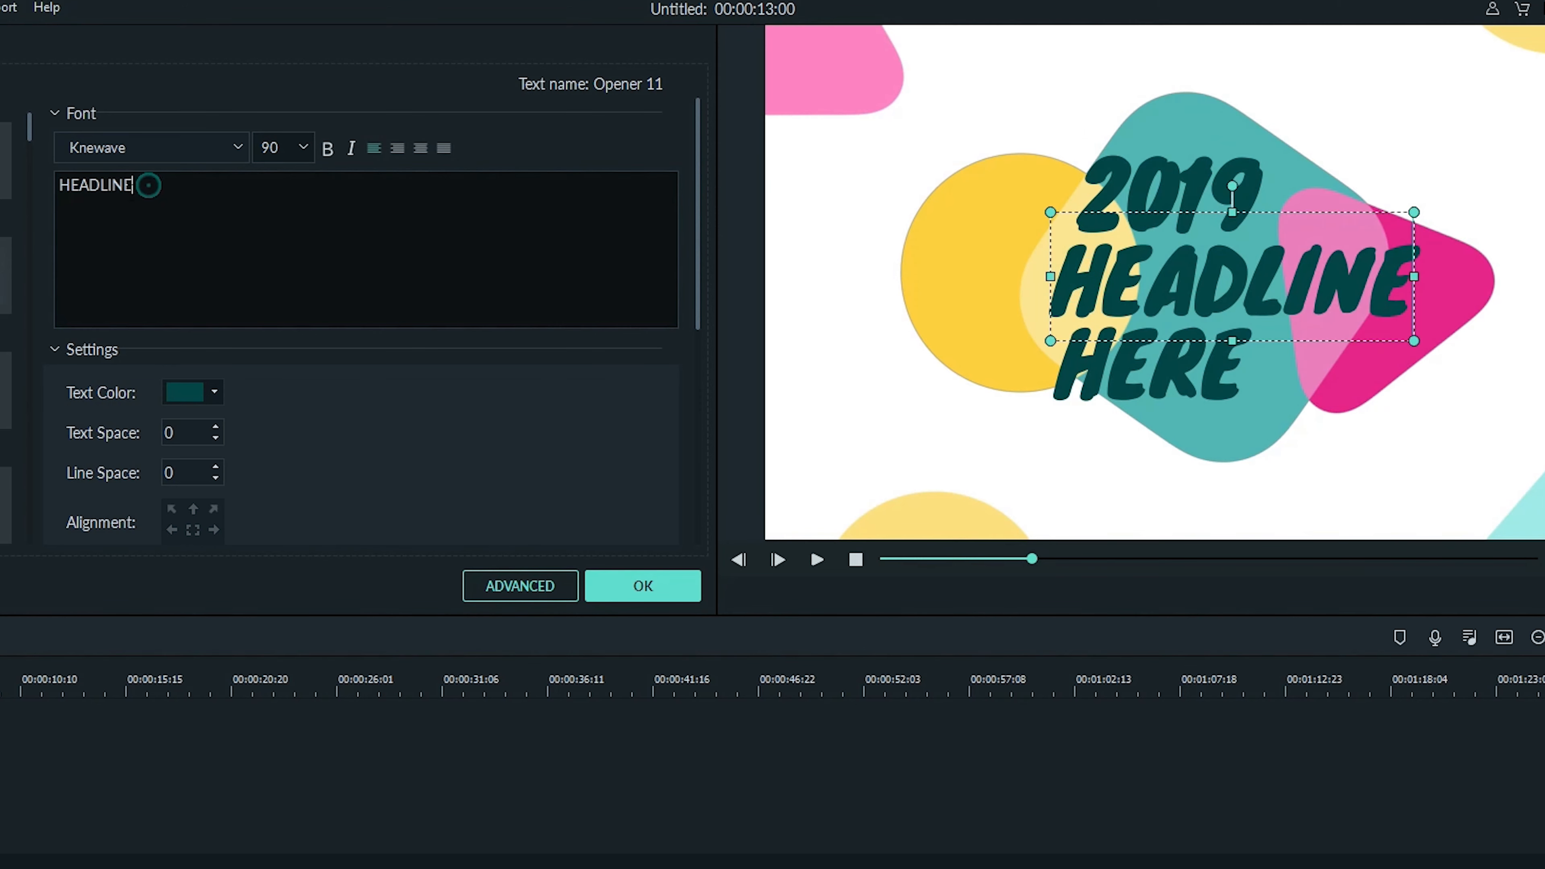
left_click_drag(145, 184, 58, 185)
type("Dance")
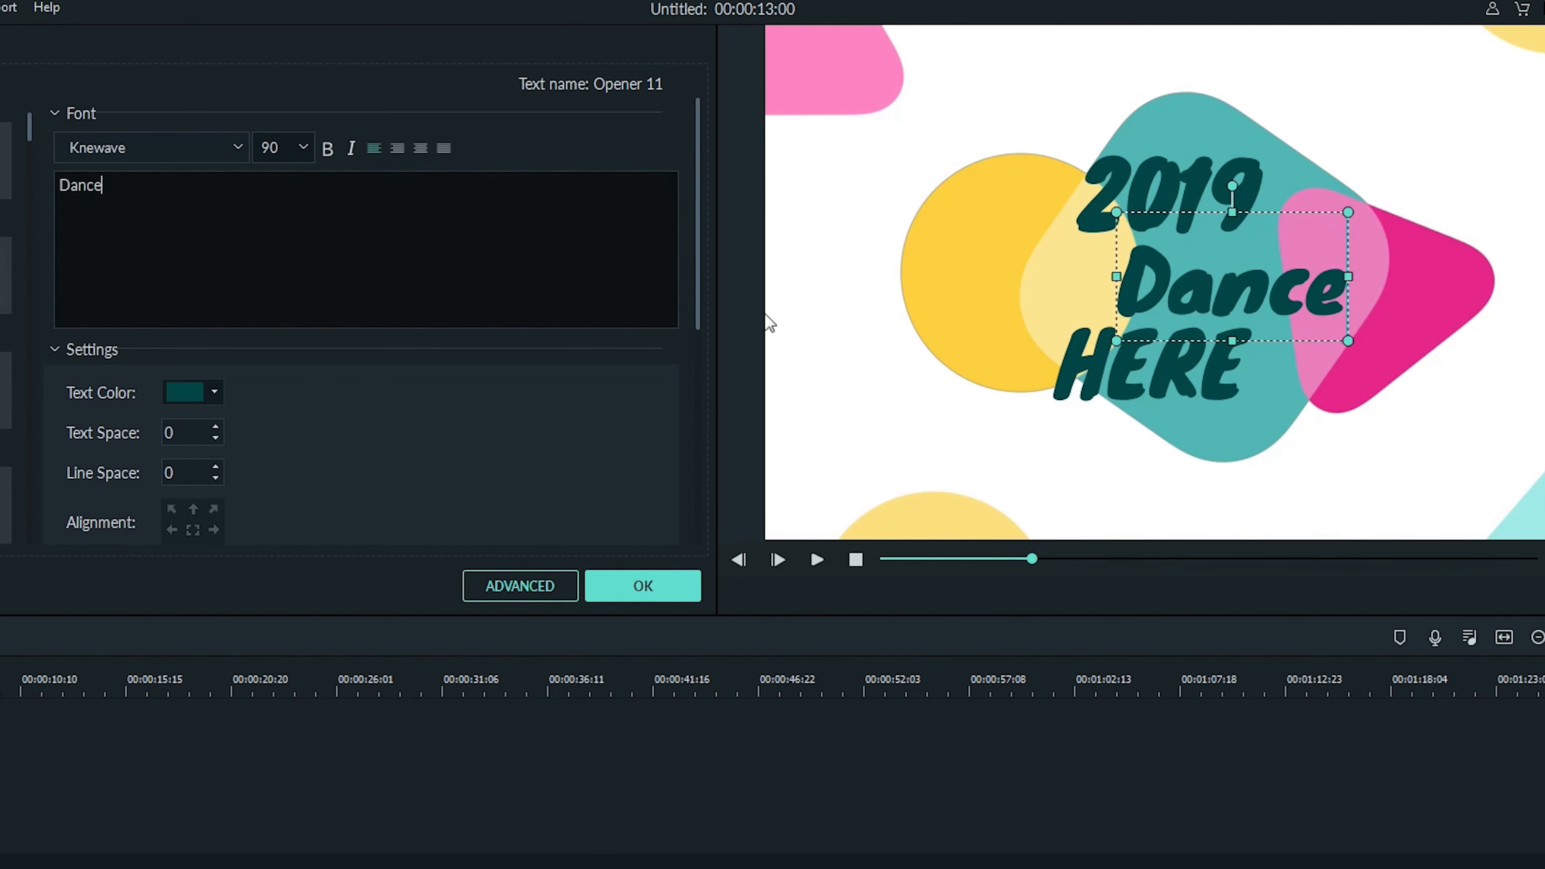
- Replace the third line HERE with Video
left_click(1078, 361)
left_click(134, 187)
left_click_drag(134, 186, 34, 201)
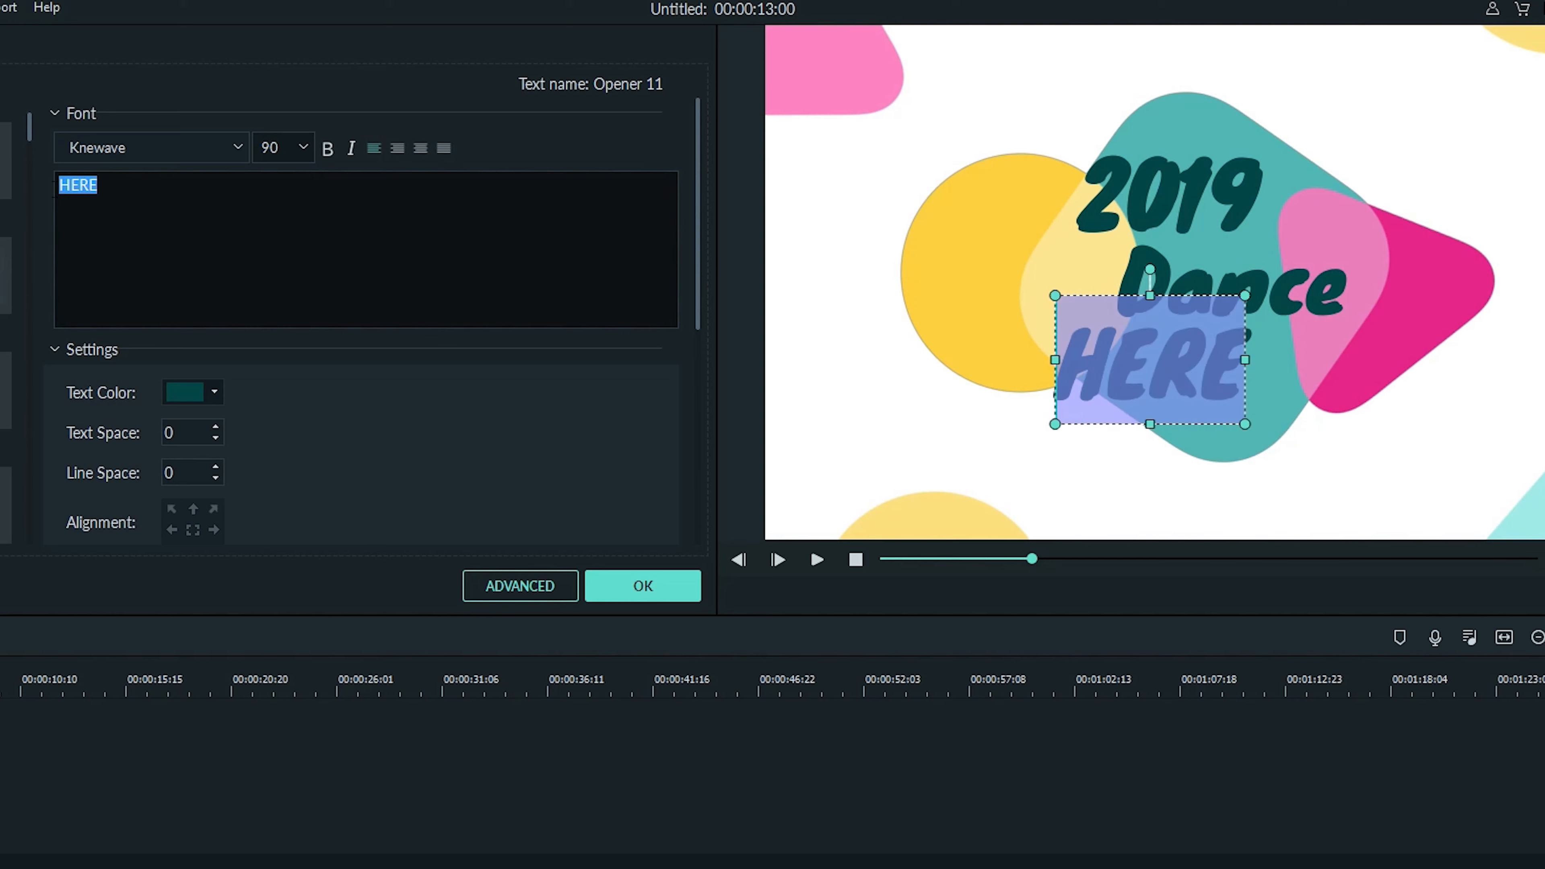
type("Video")
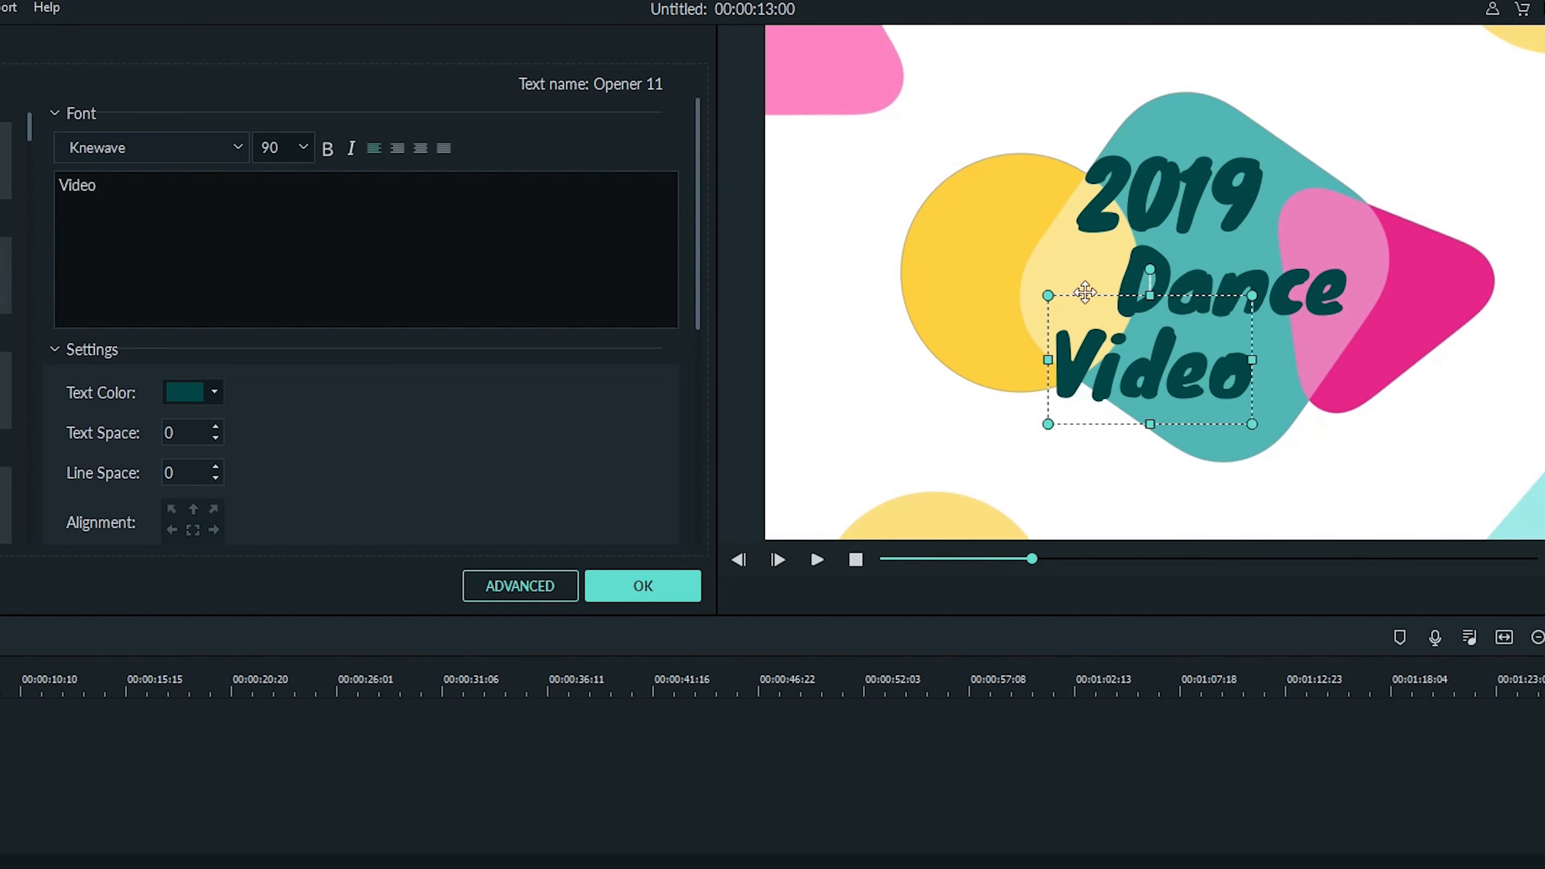
- Reposition the Video, Dance and 2019 lines slightly to the right over the teal shape
left_click_drag(1085, 292, 1156, 300)
left_click(1156, 255)
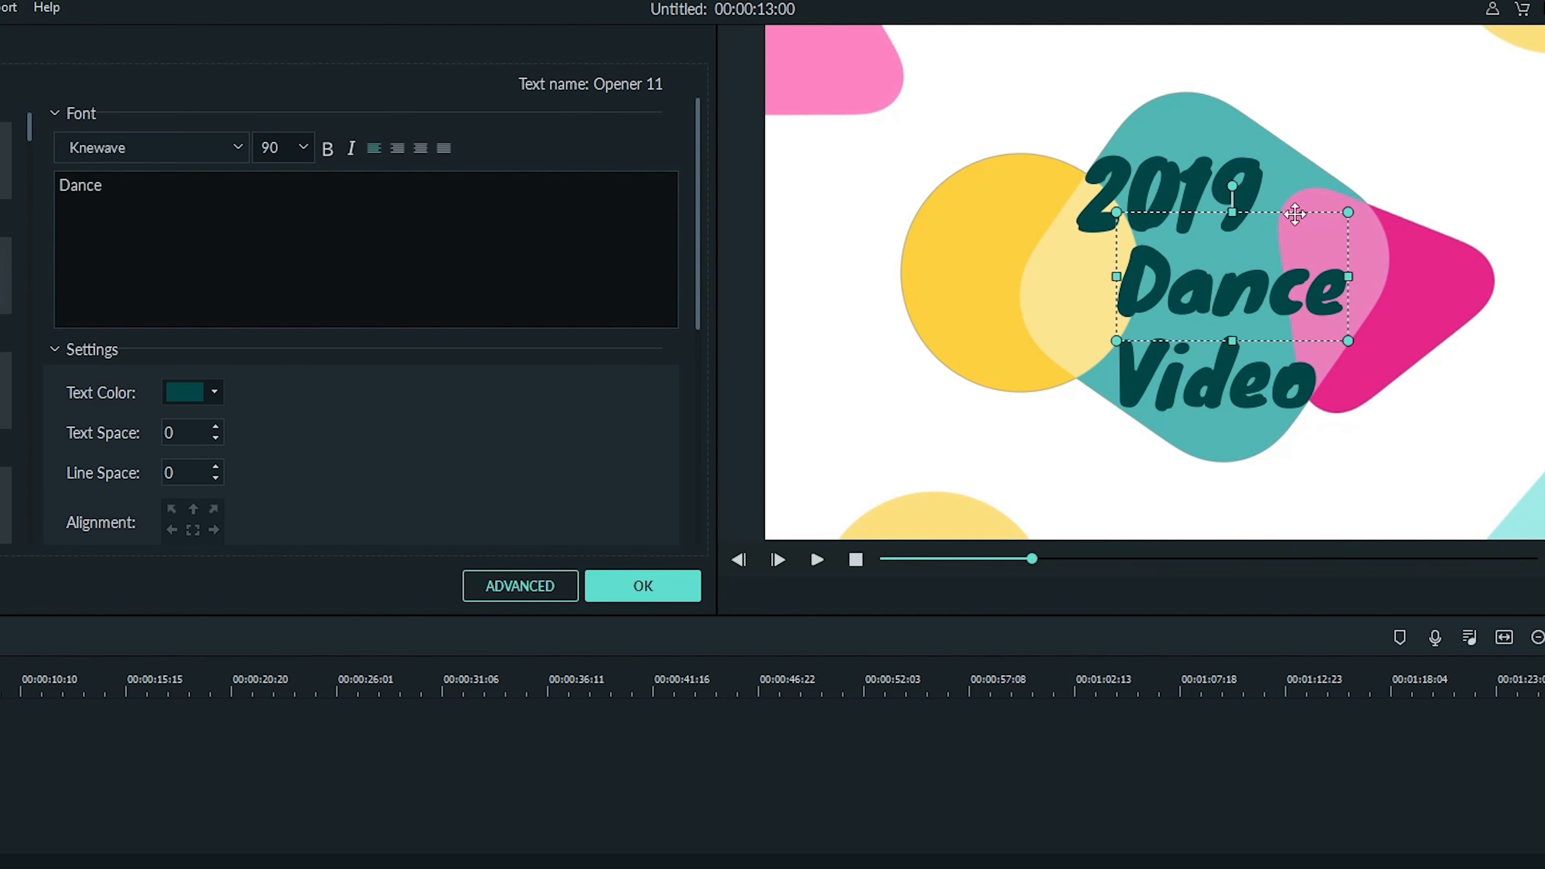
mouse_move(1295, 213)
left_mouse_down()
mouse_move(1277, 256)
mouse_move(1277, 220)
left_mouse_up()
left_click(1234, 159)
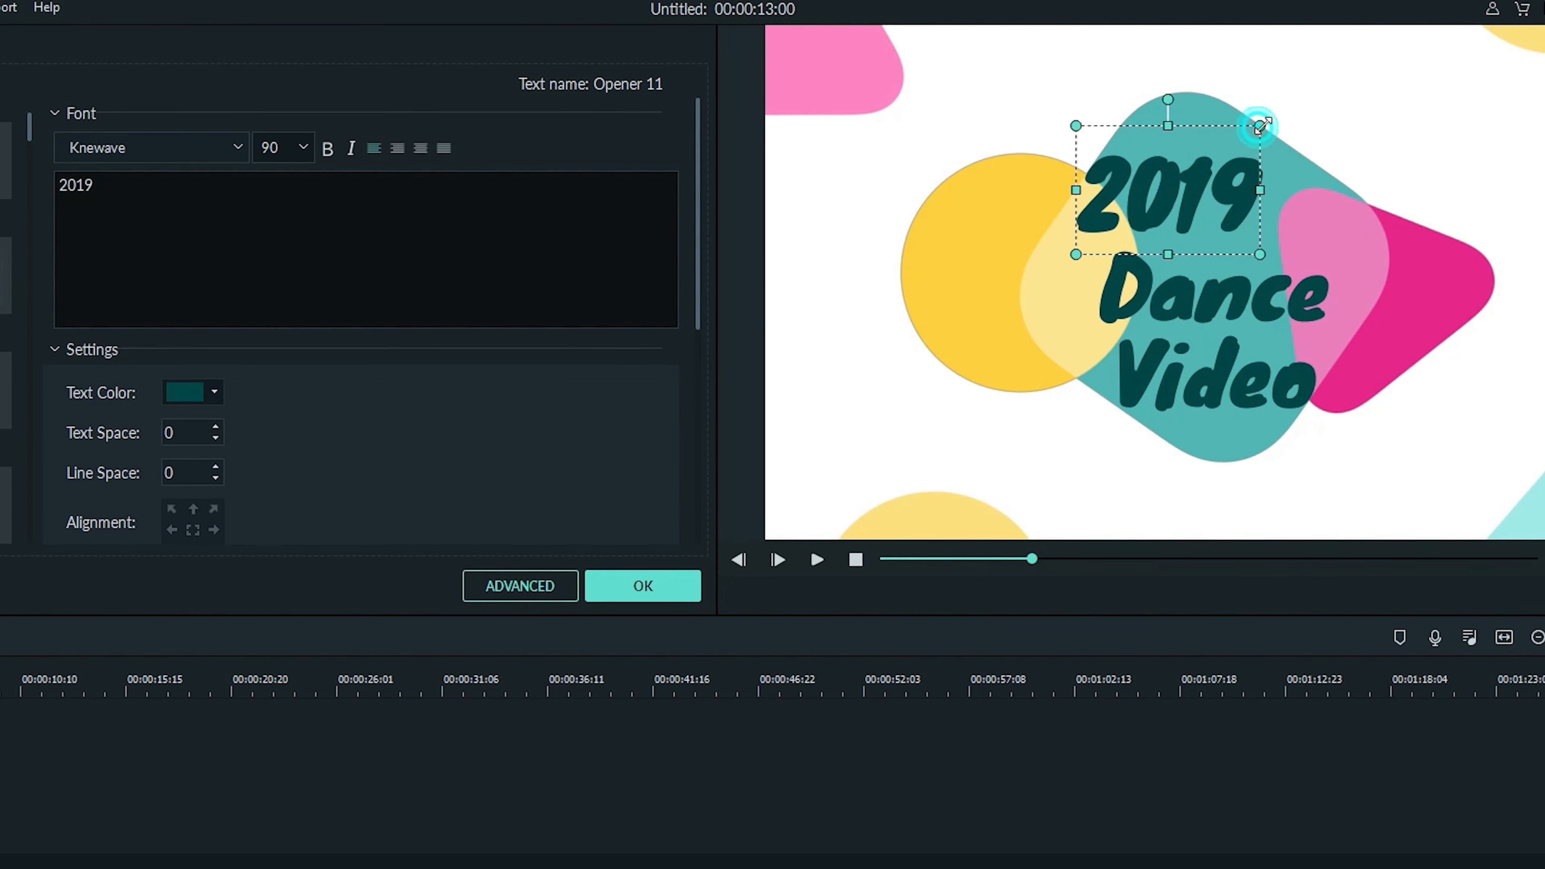
mouse_move(1263, 125)
left_mouse_down()
mouse_move(1301, 97)
mouse_move(1260, 125)
left_mouse_up()
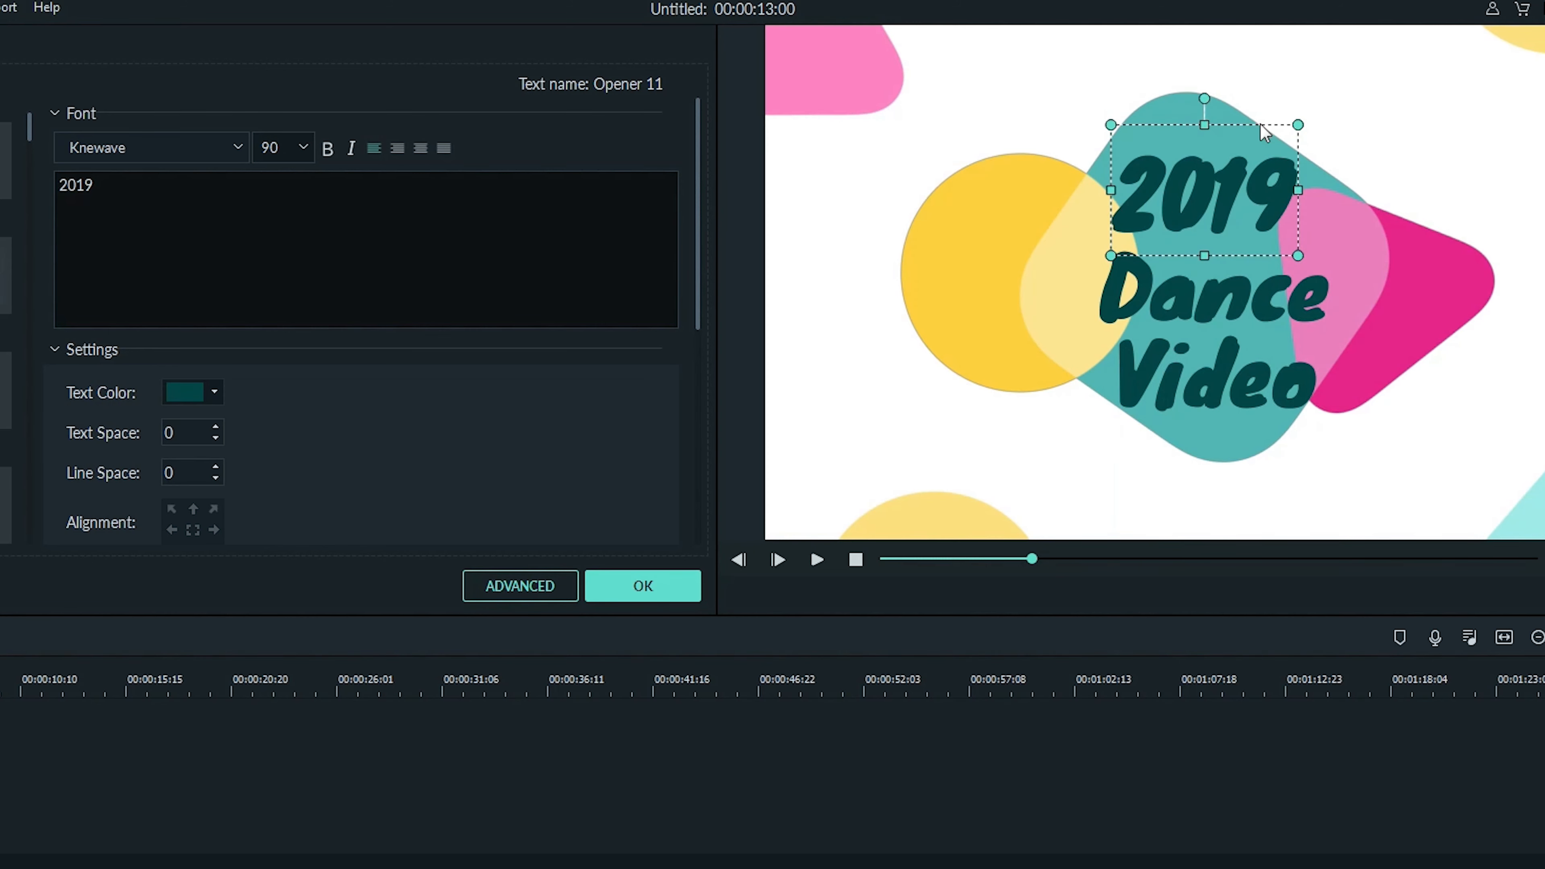
left_click(1078, 213)
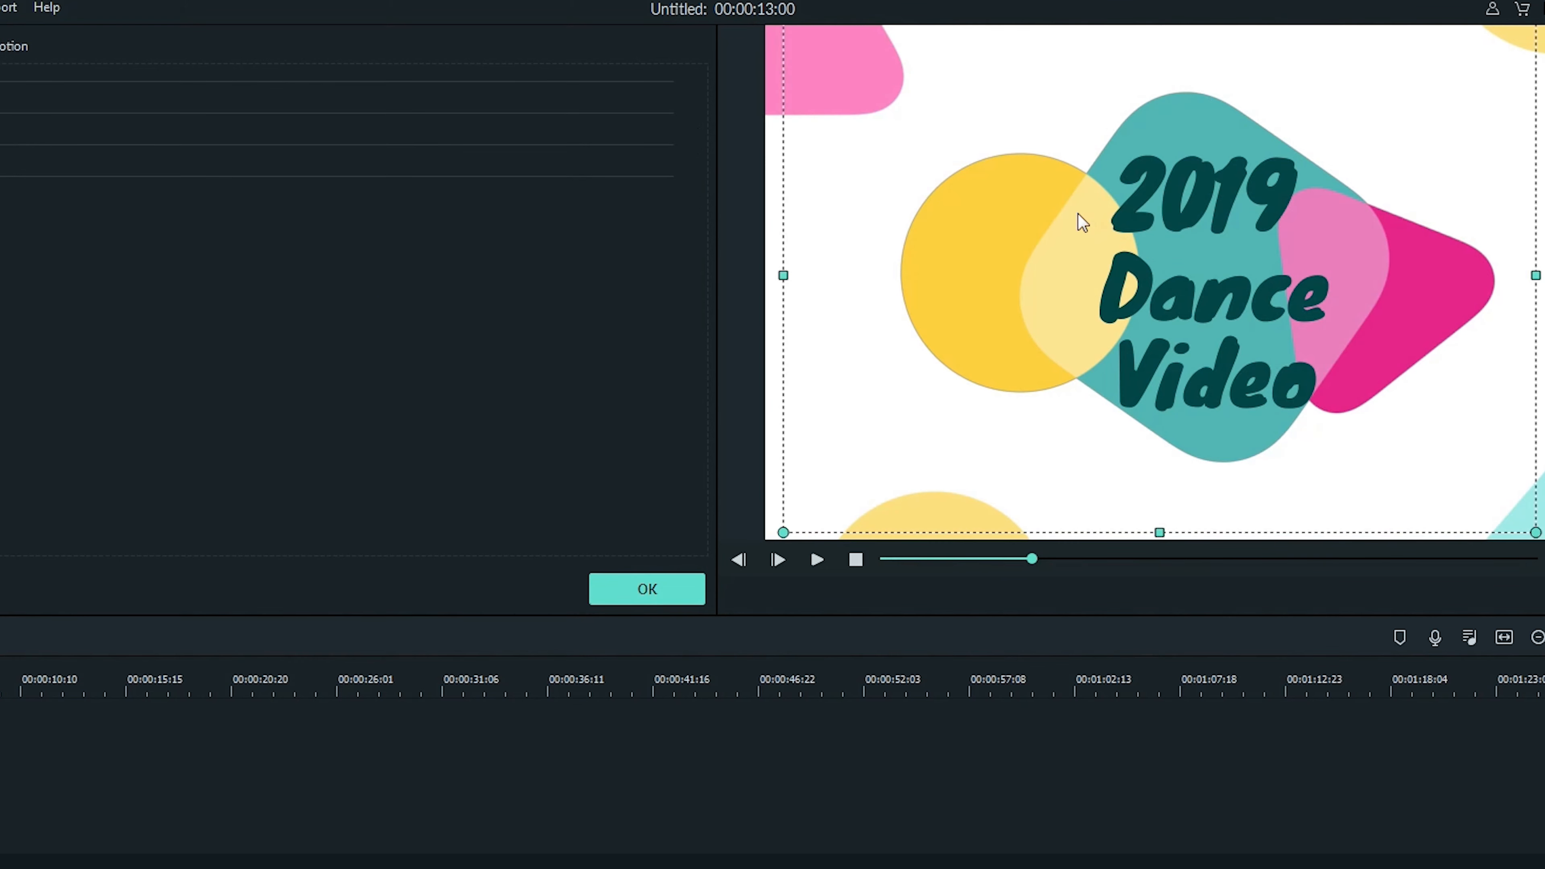
left_click(1142, 197)
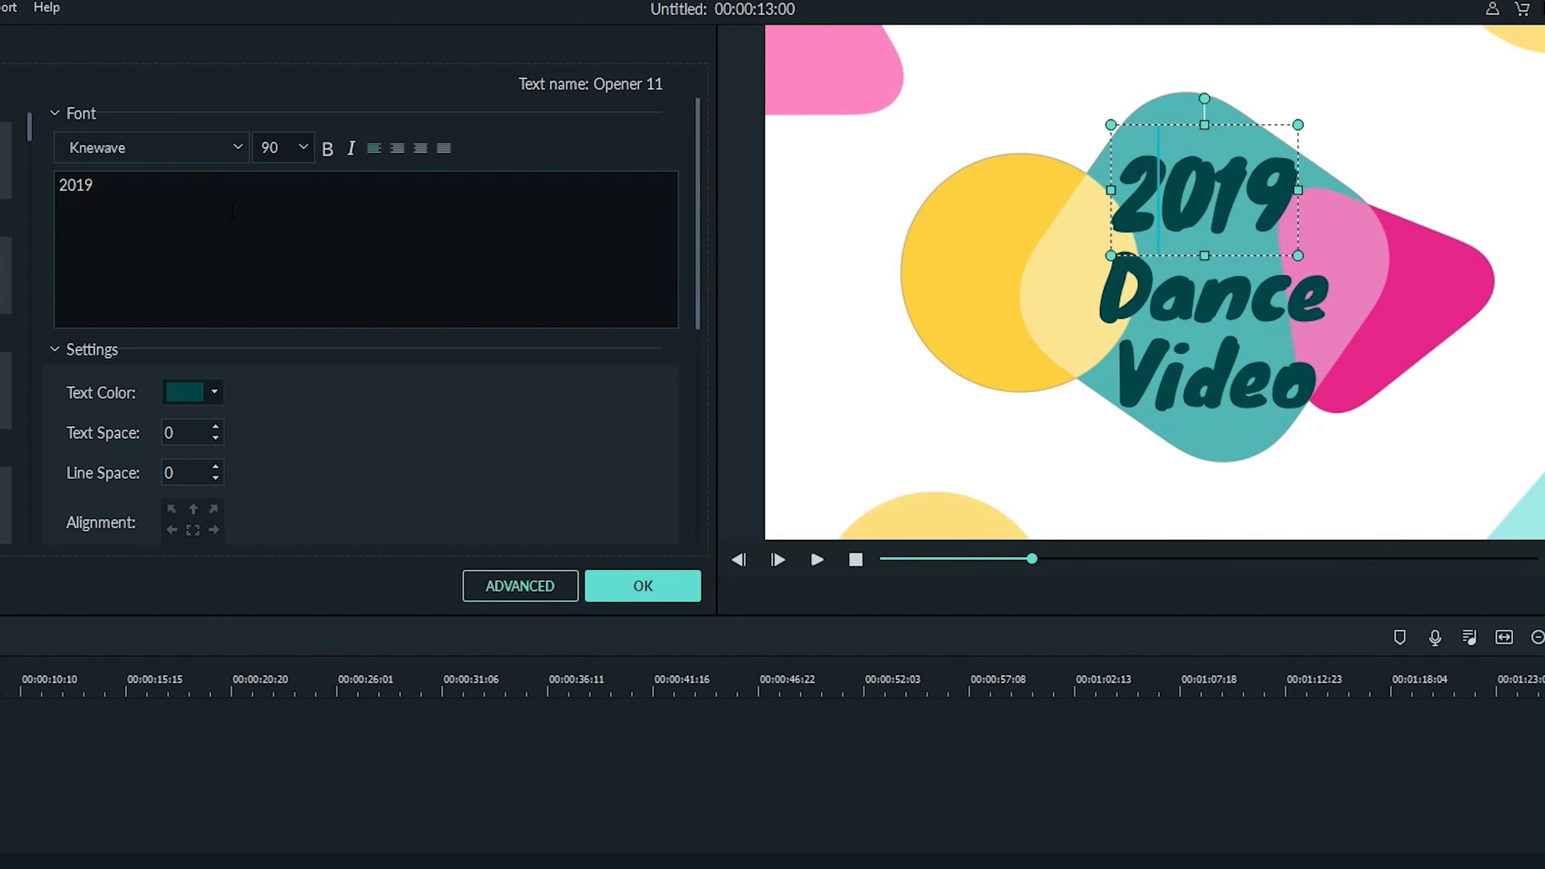
left_click(238, 149)
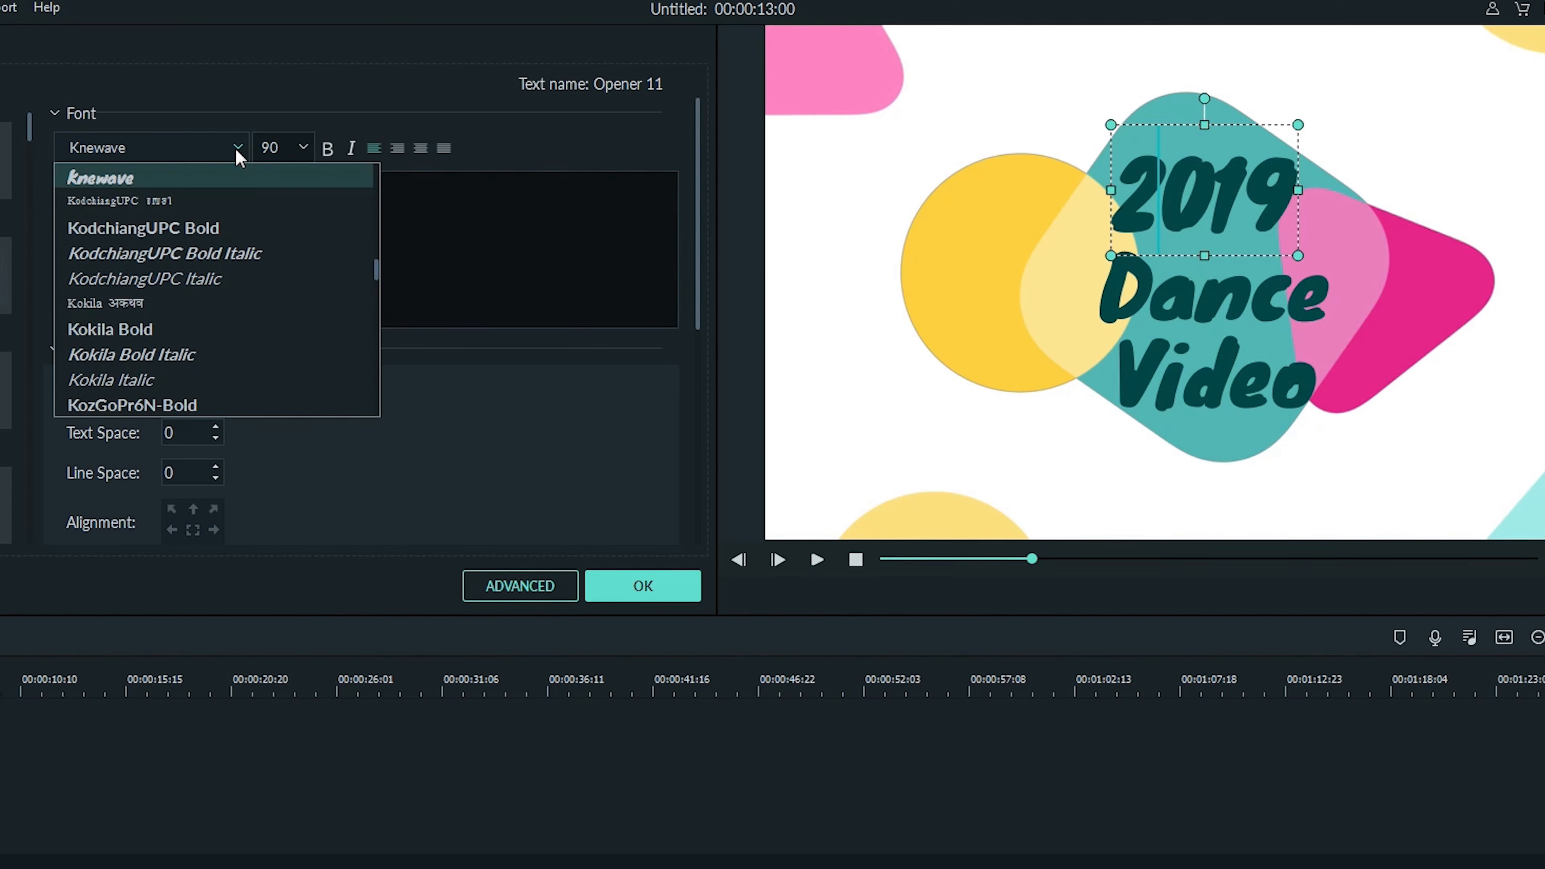
scroll(235, 220, "down", 5)
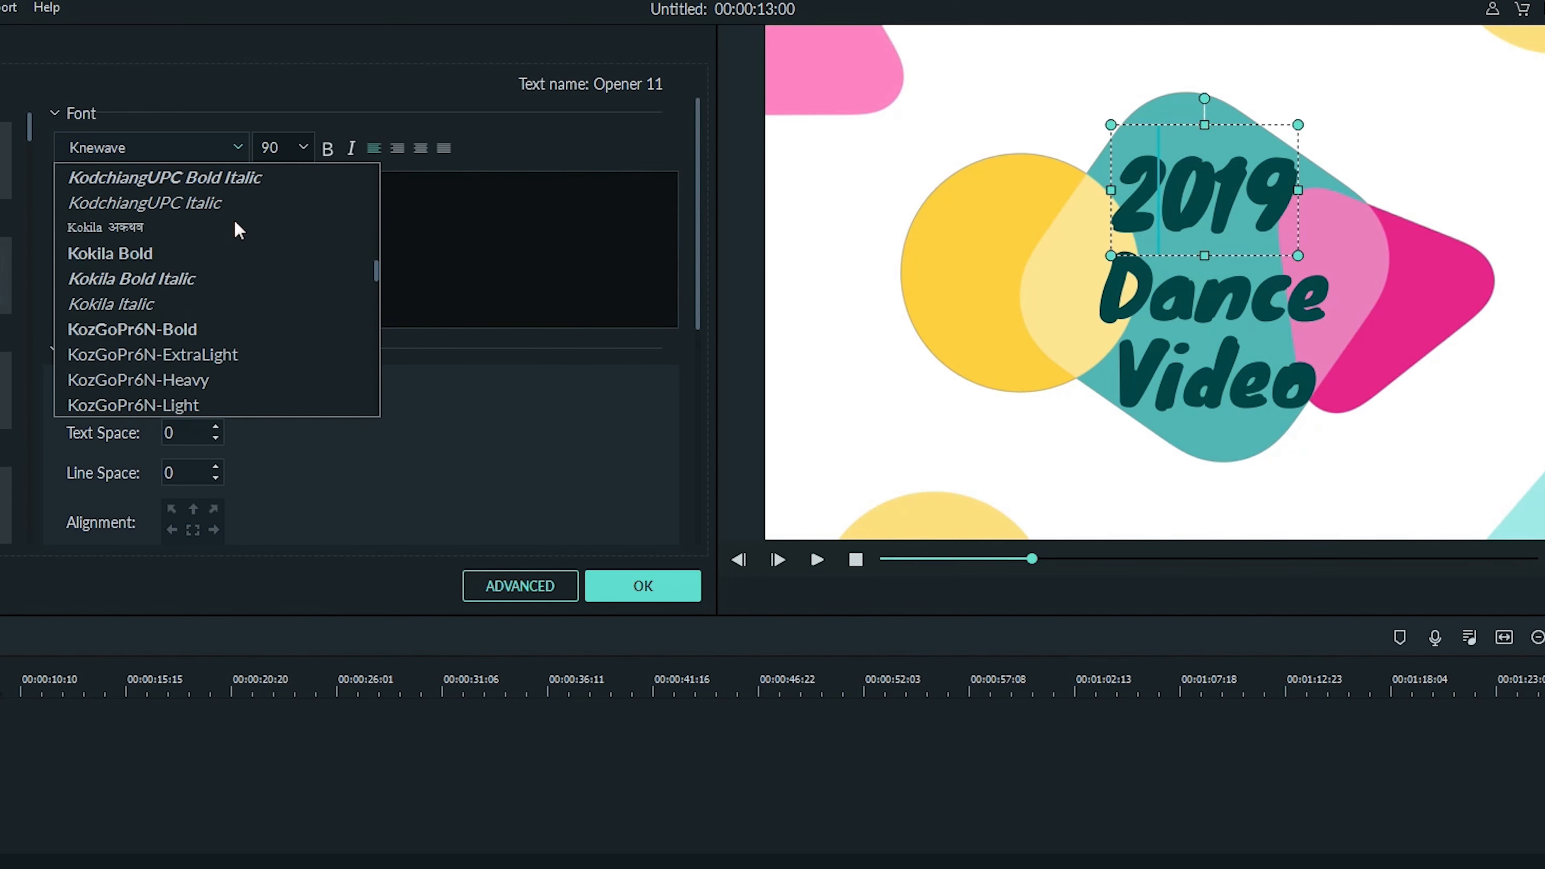
scroll(235, 222, "down", 7)
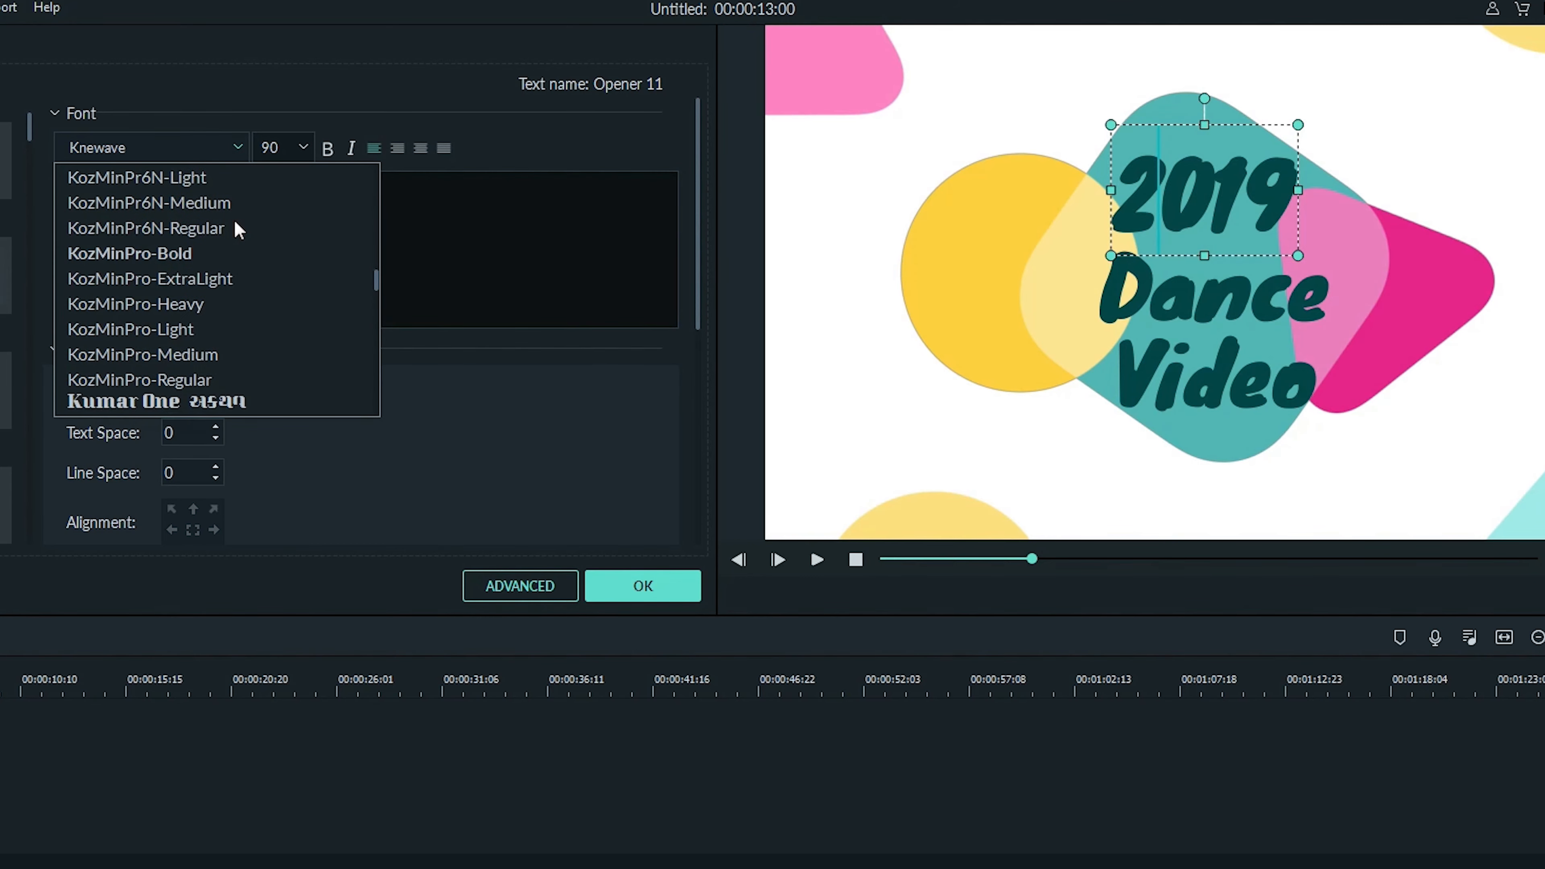
scroll(236, 225, "down", 10)
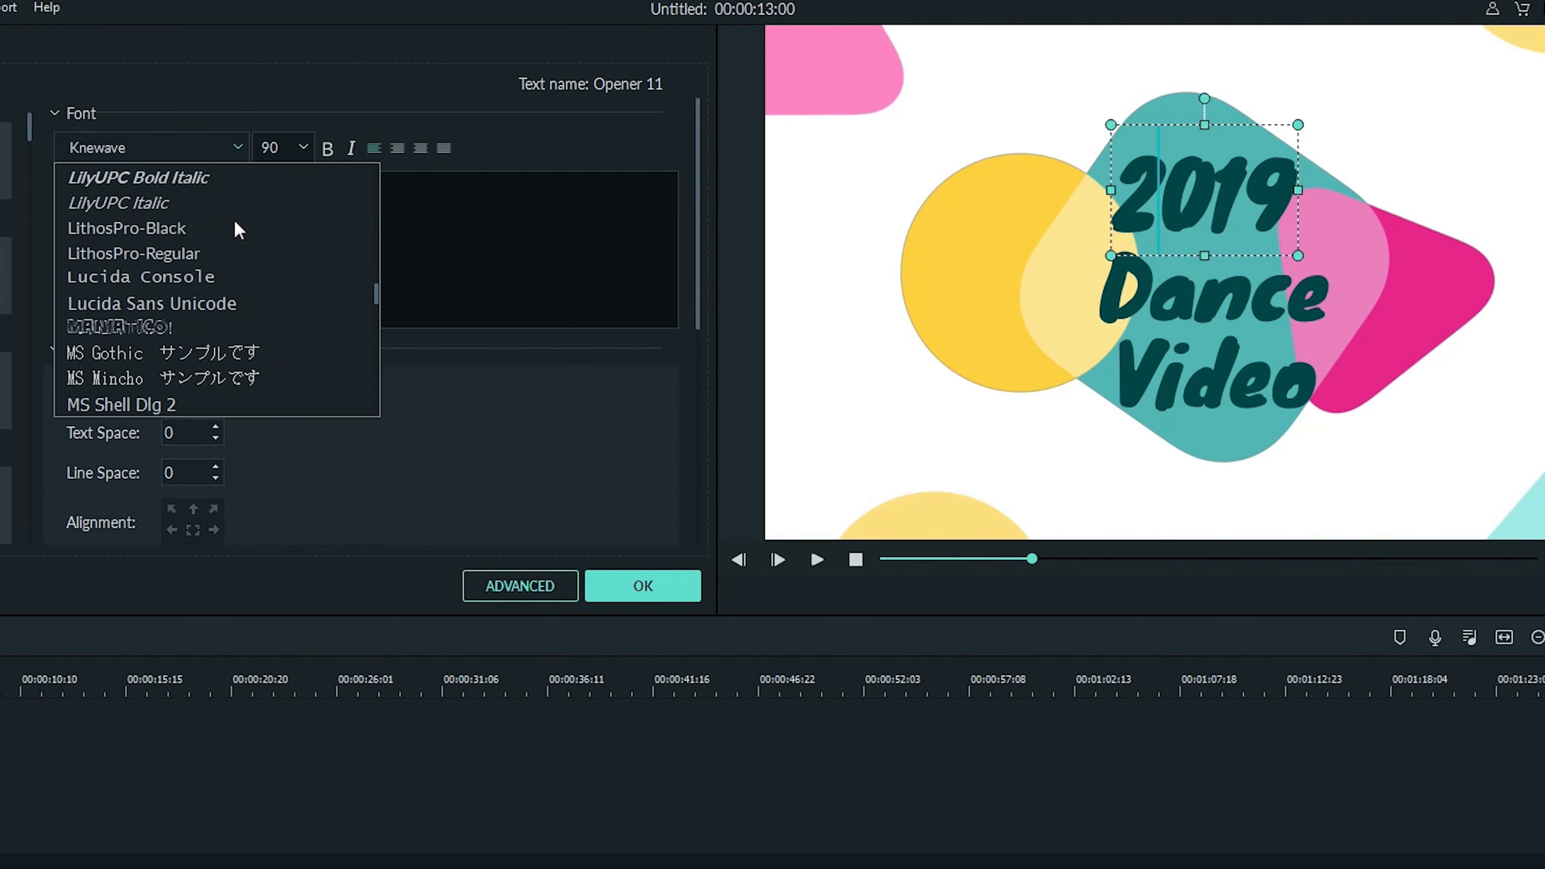
scroll(234, 220, "down", 6)
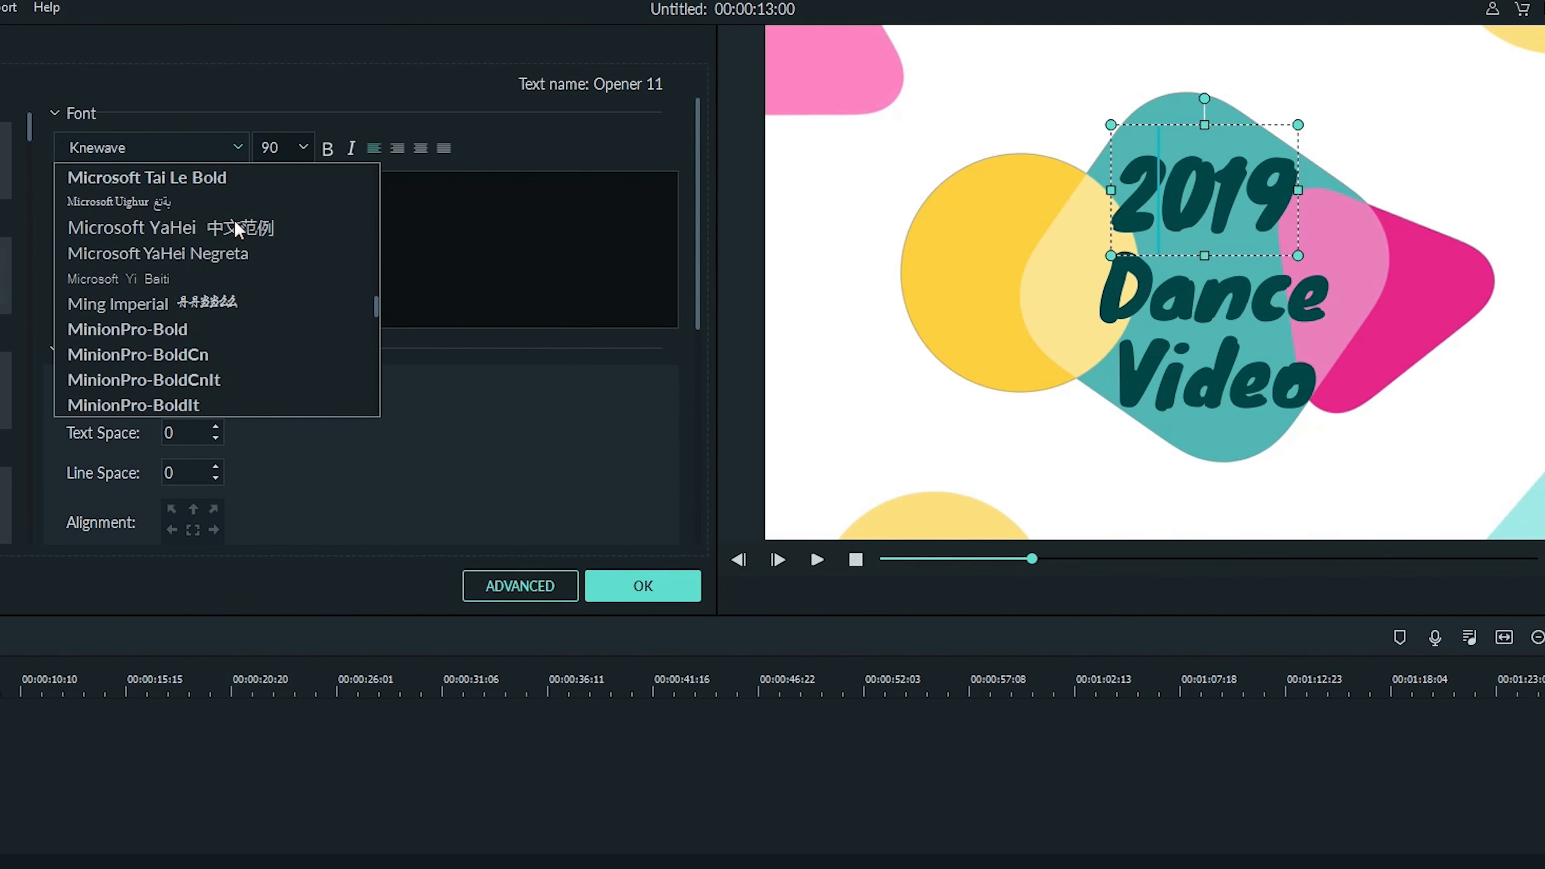
left_click(235, 146)
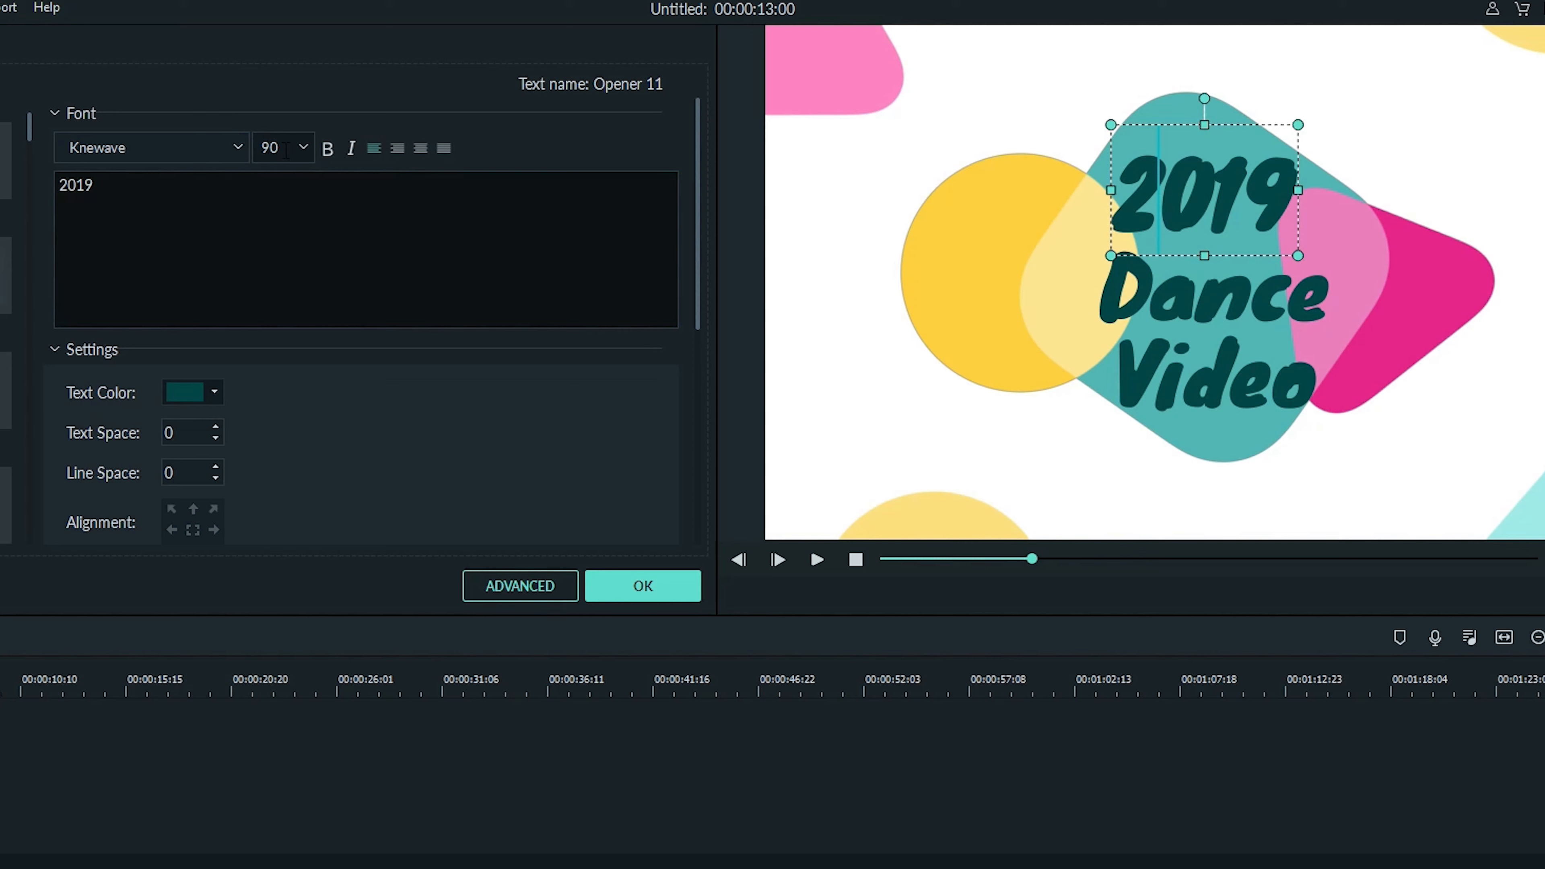
left_click(303, 152)
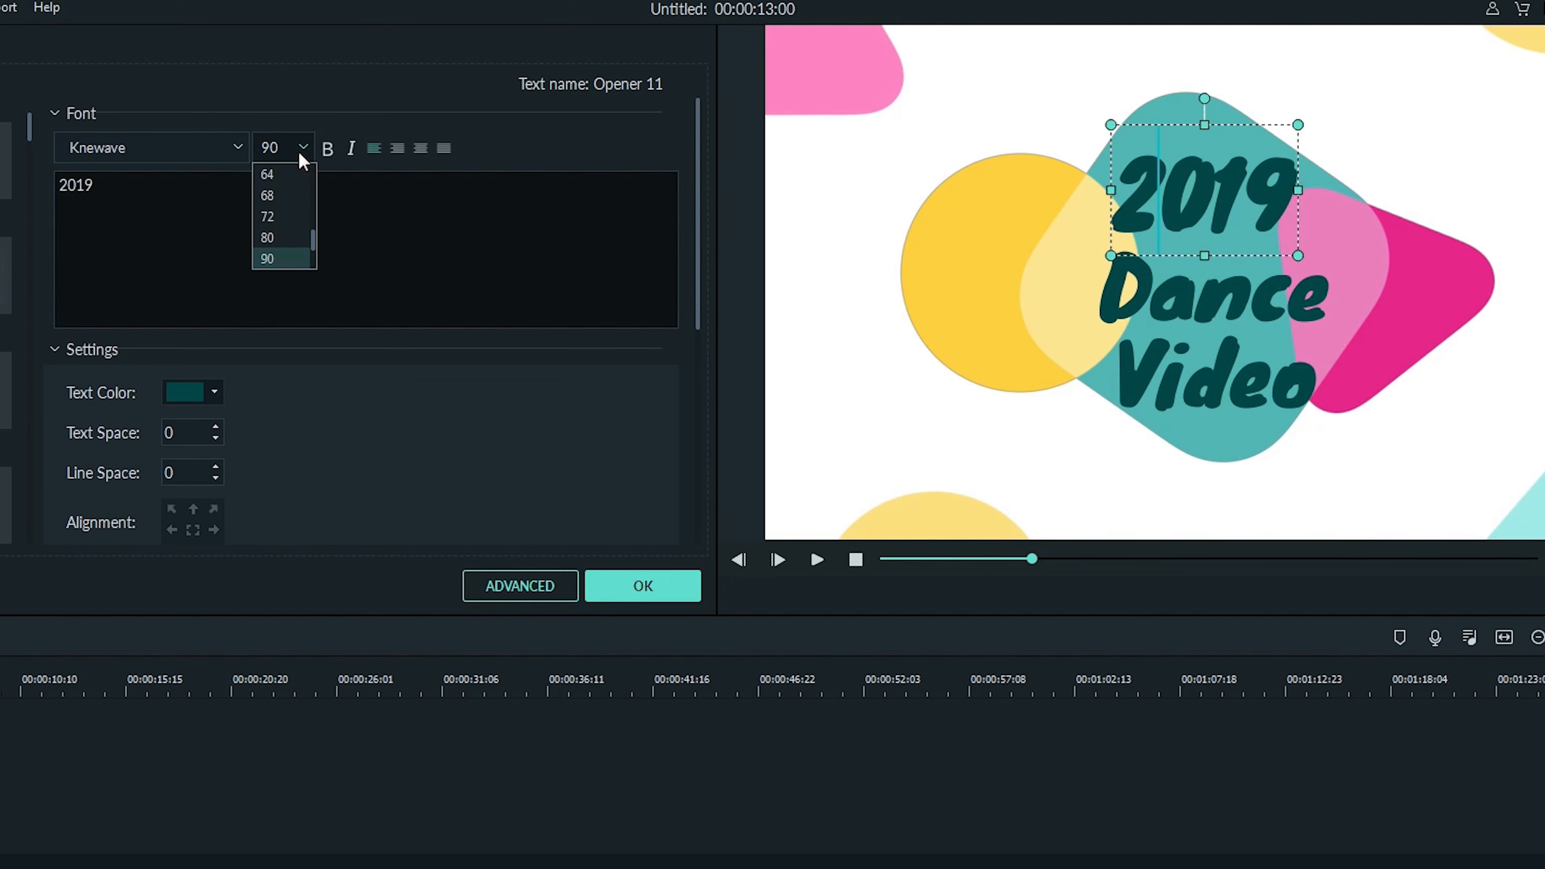
left_click(300, 152)
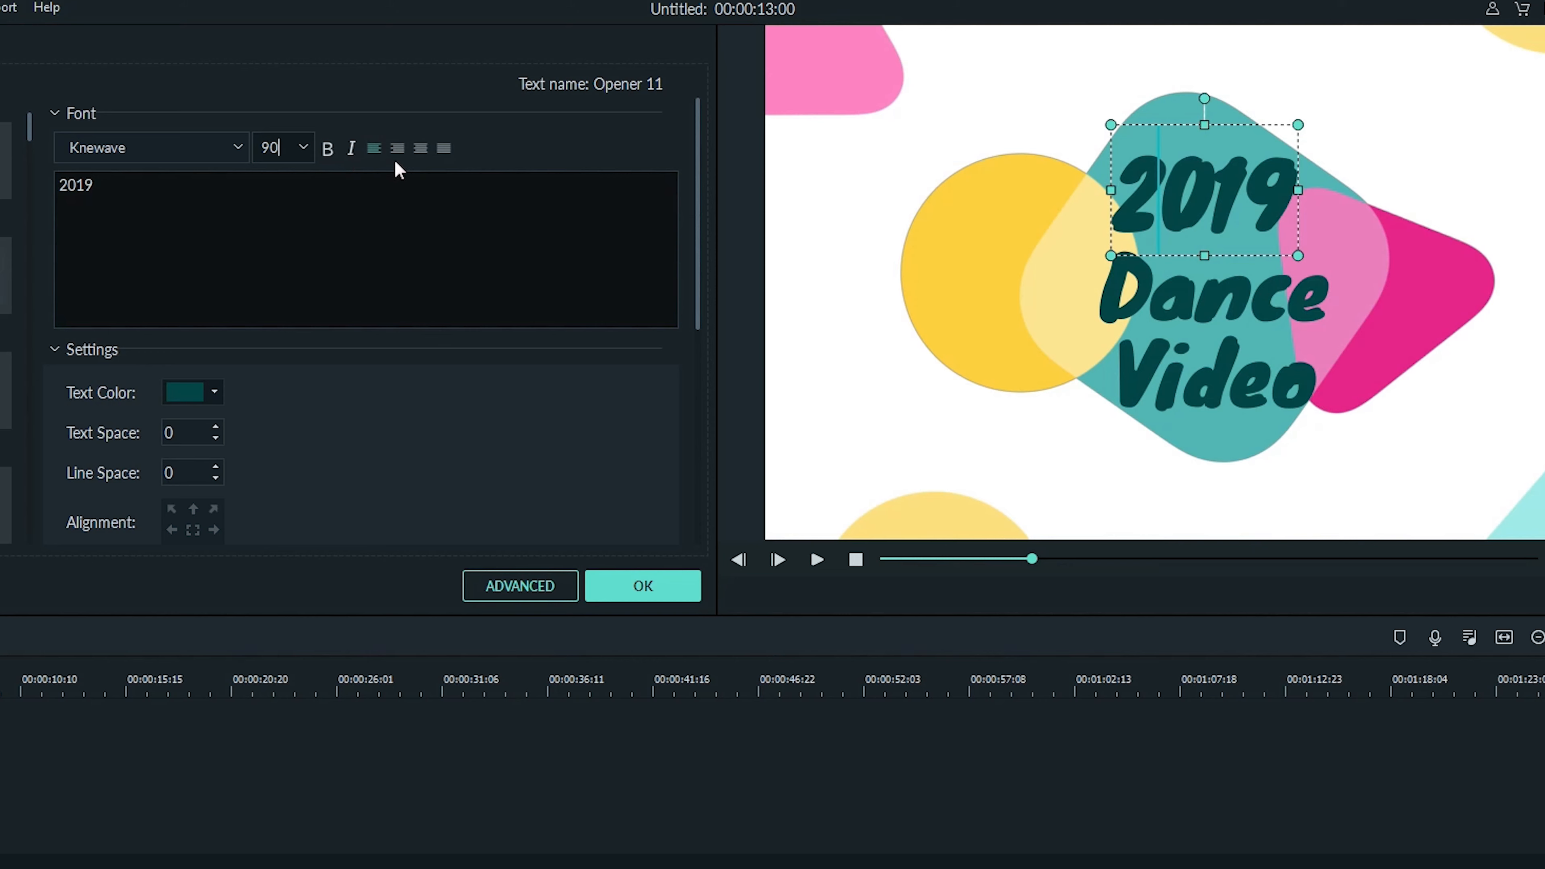
- Set the 2019 line's text color to white (#ffffff)
left_click(214, 392)
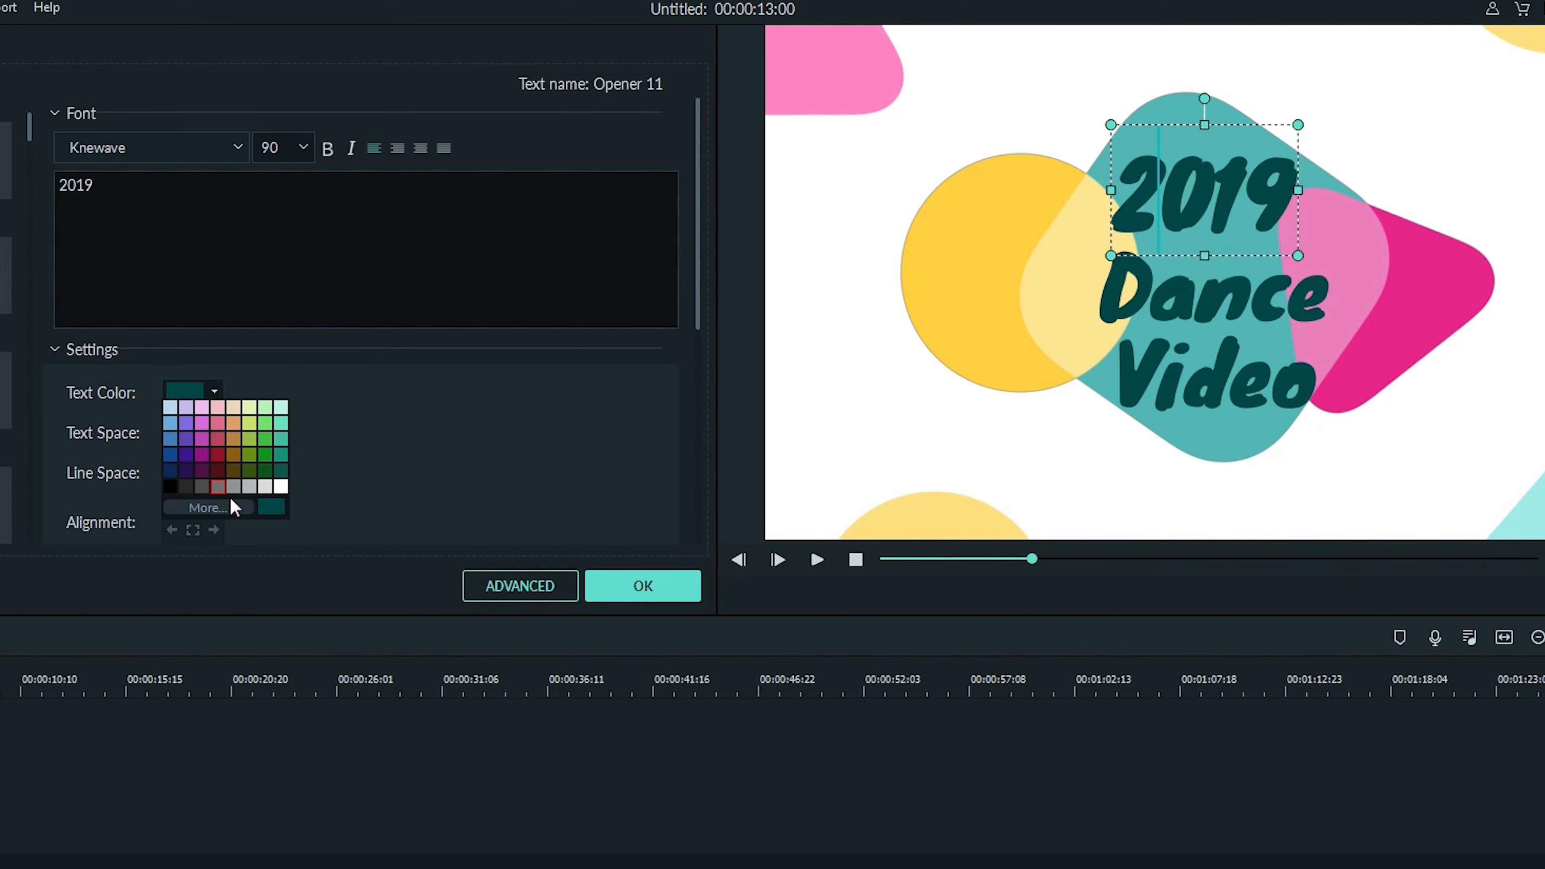
left_click(220, 506)
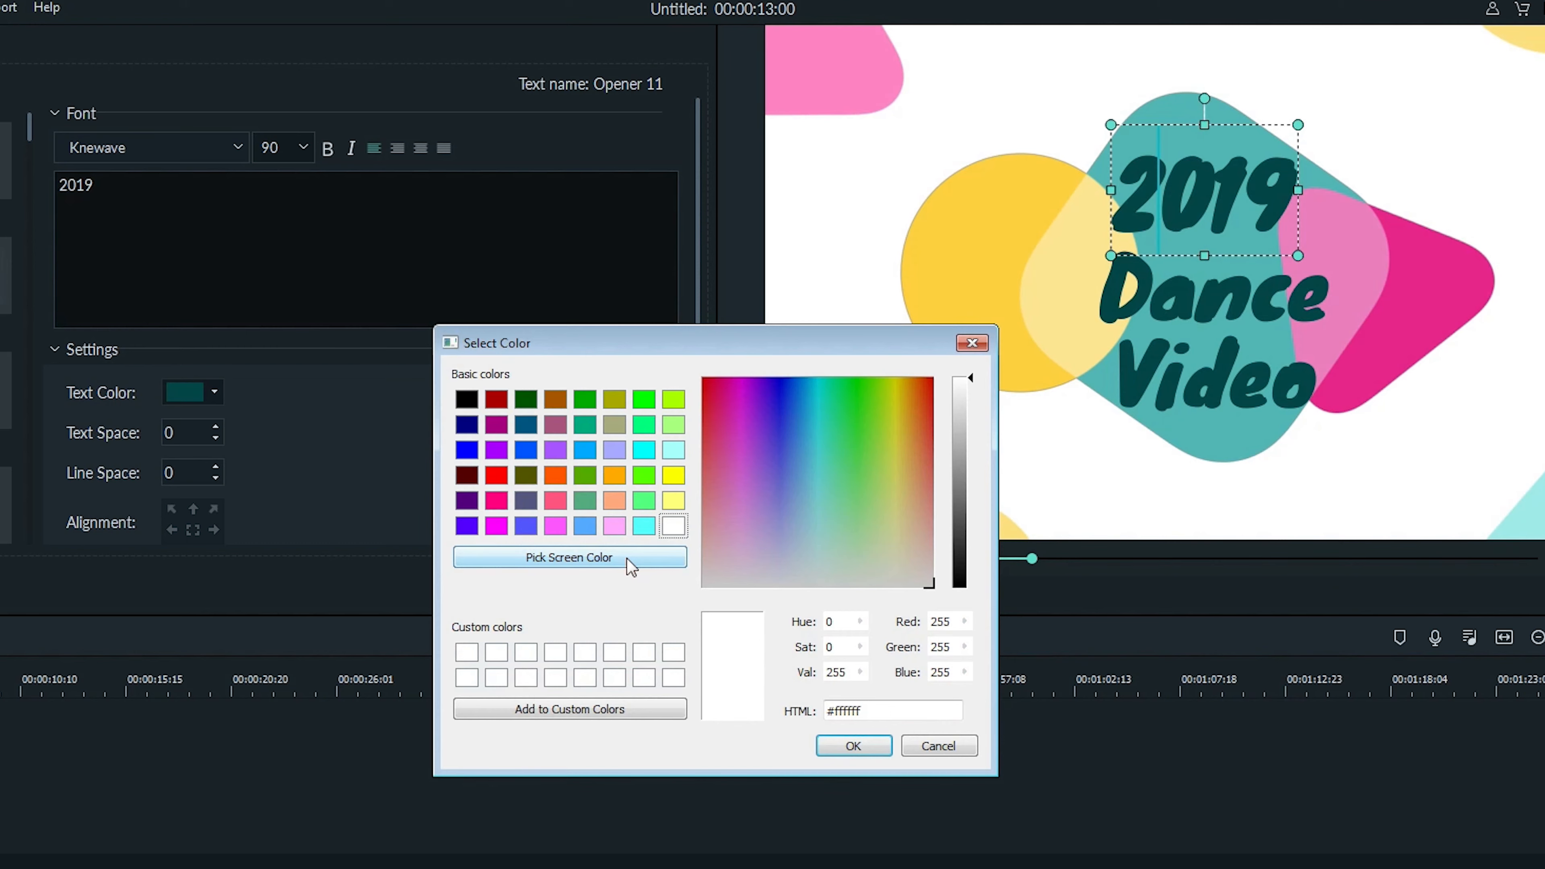
left_click(854, 745)
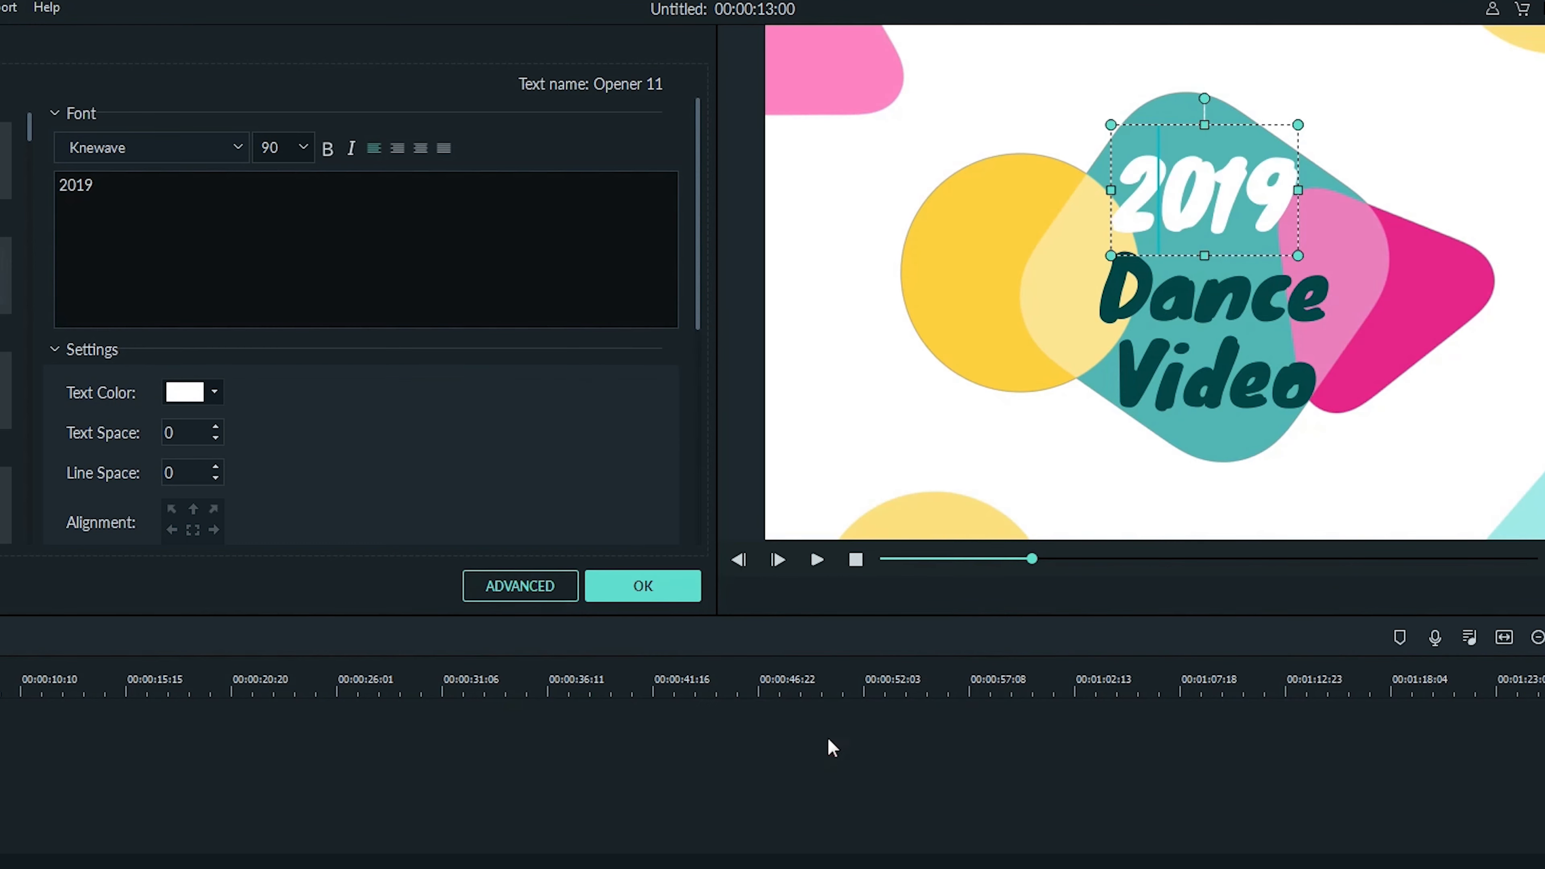
- Step the text spacing and line spacing up and back down to 0
left_click(215, 438)
left_click(215, 438)
left_click(215, 438)
left_click(216, 424)
left_click(216, 425)
left_click(216, 425)
scroll(269, 462, "down", 2)
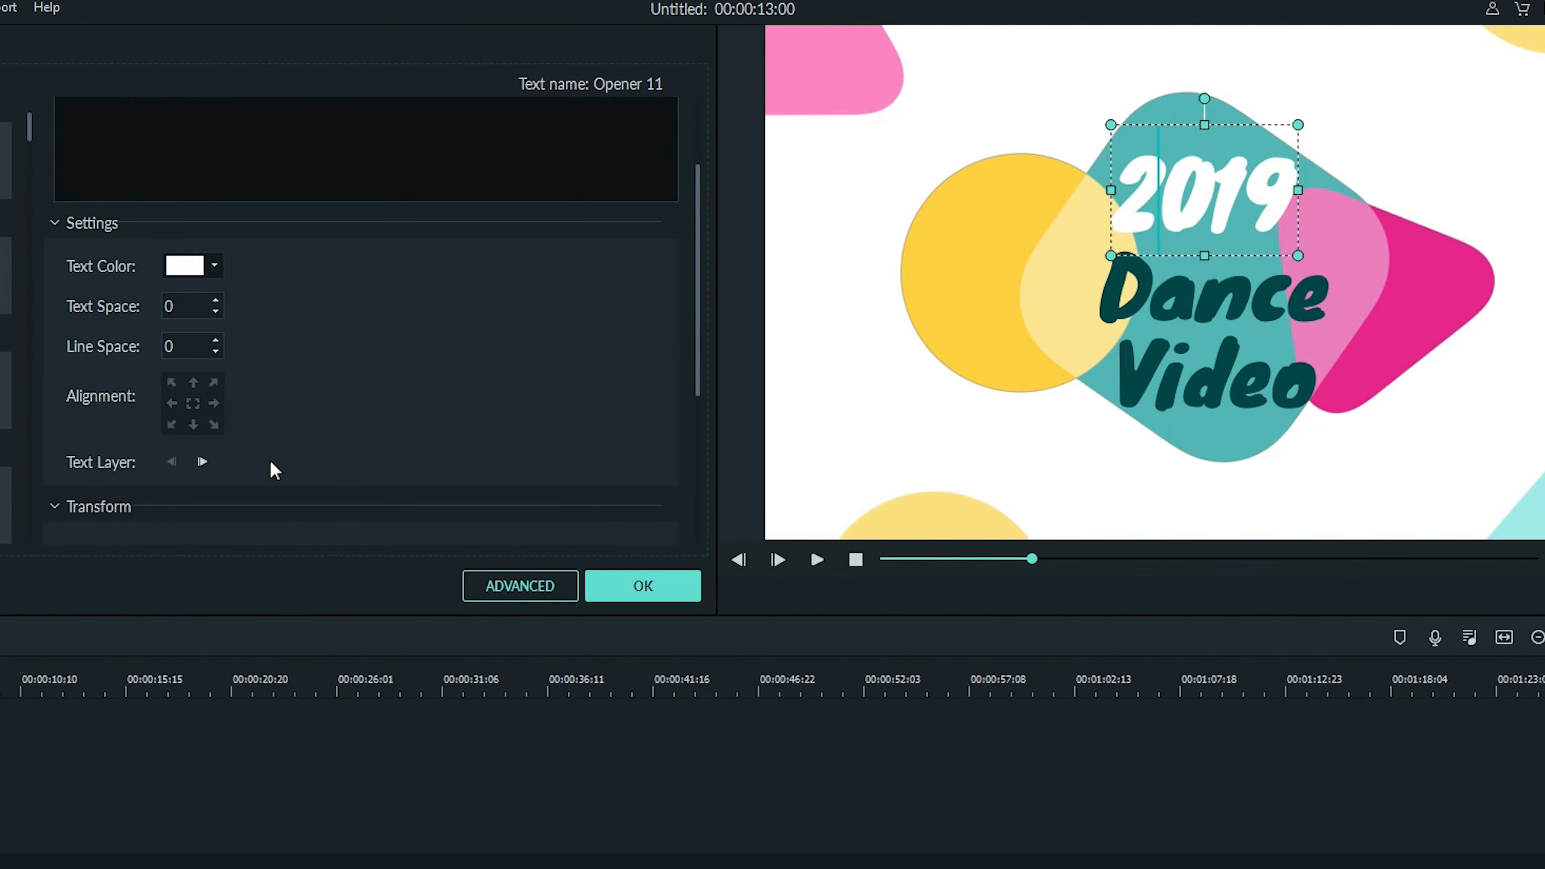
left_click(215, 350)
left_click(215, 350)
left_click(215, 340)
left_click(215, 340)
- Try several alignment positions for the Dance line, finishing with center alignment
left_click(1139, 291)
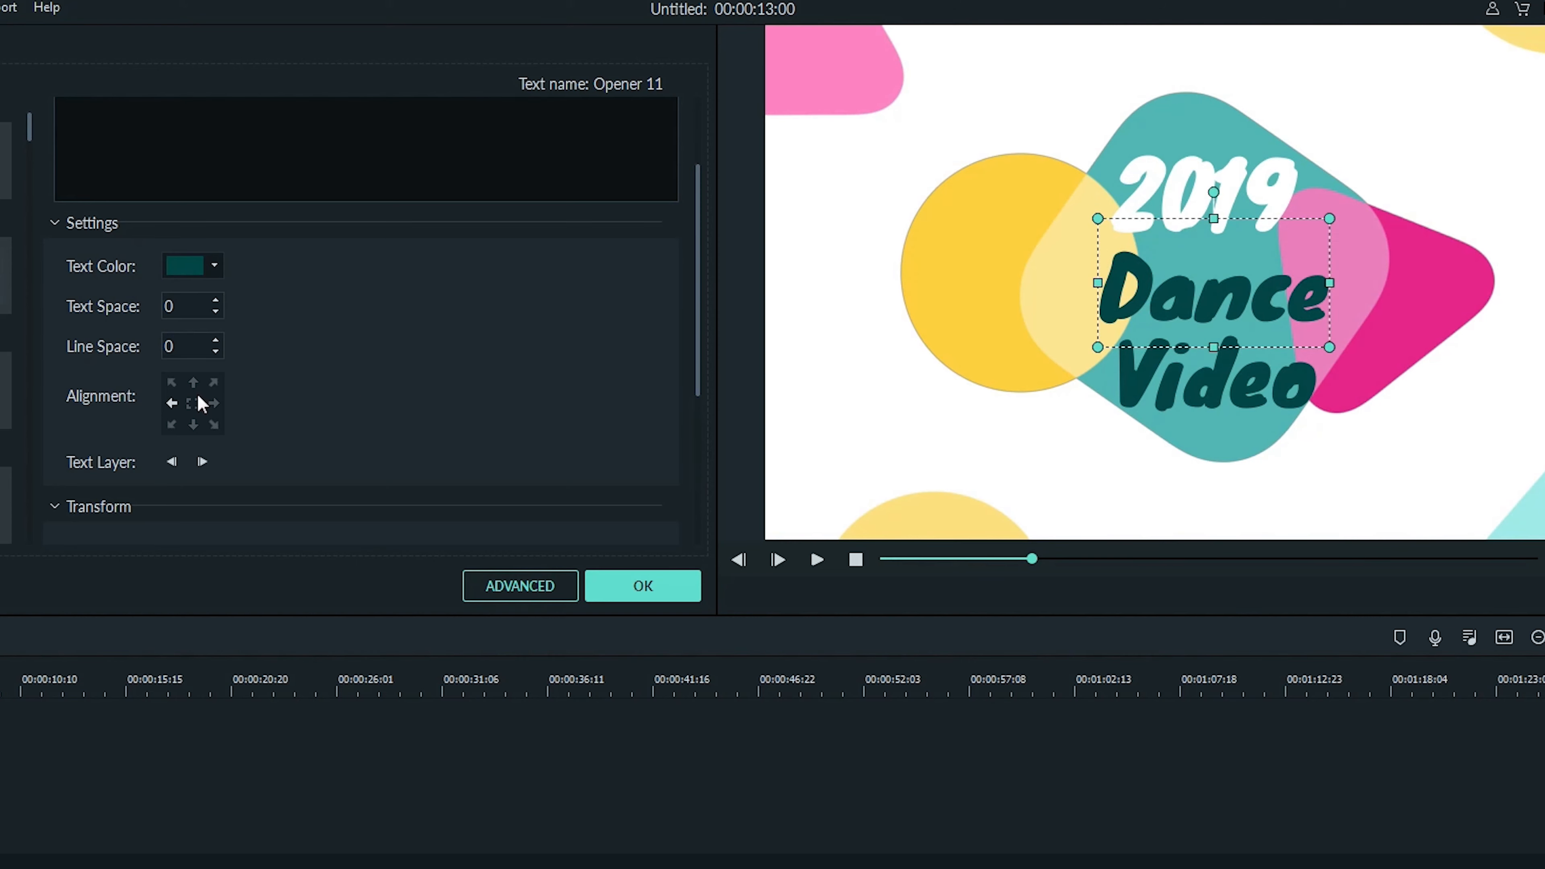
left_click(168, 403)
left_click(170, 382)
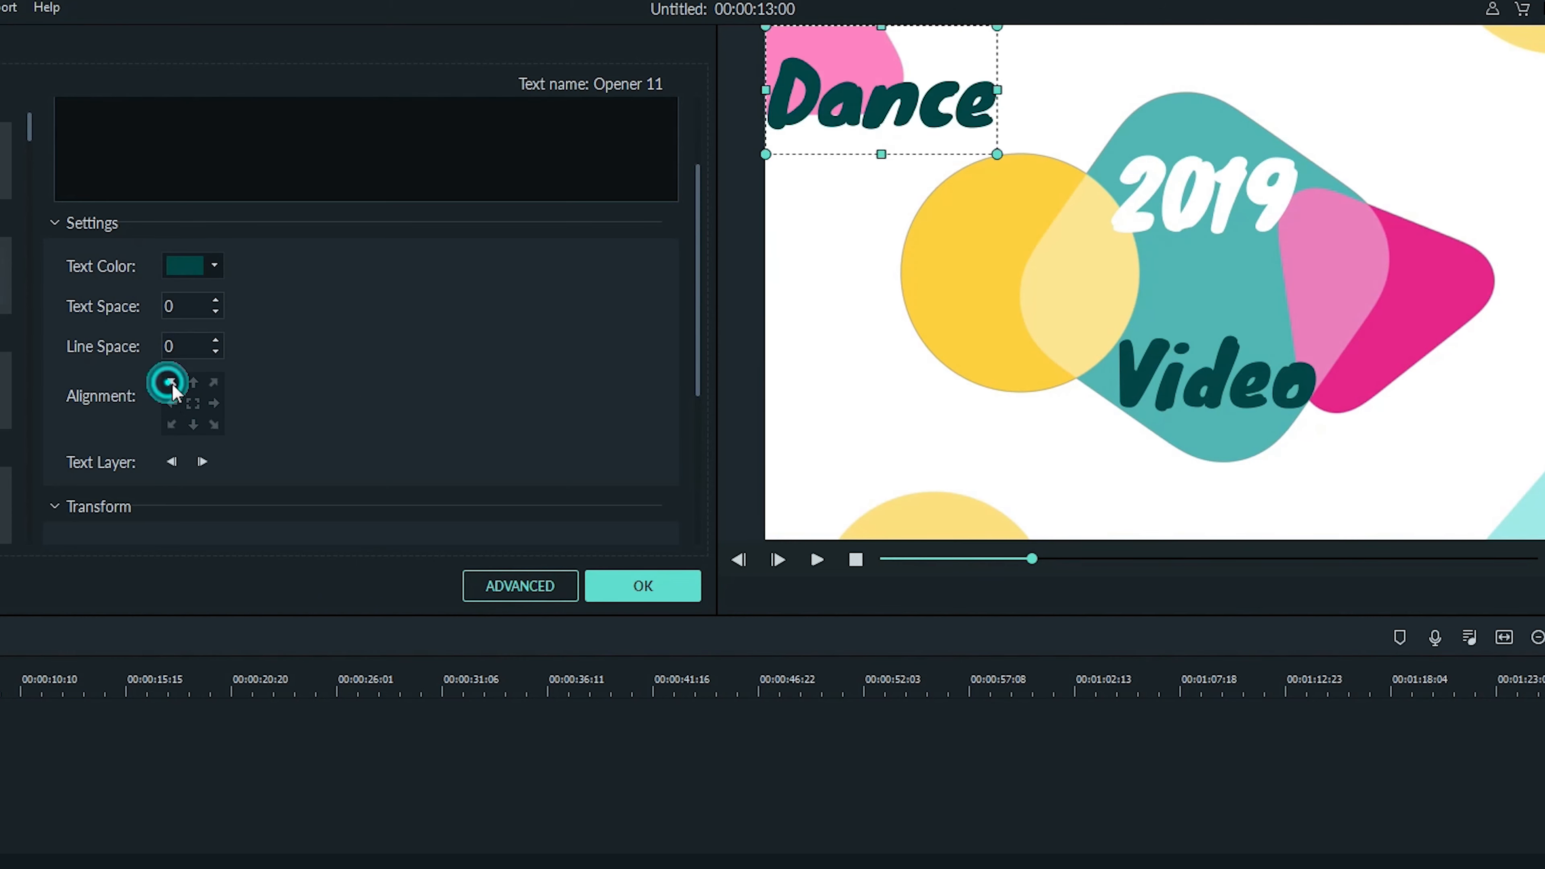
left_click(193, 385)
left_click(191, 403)
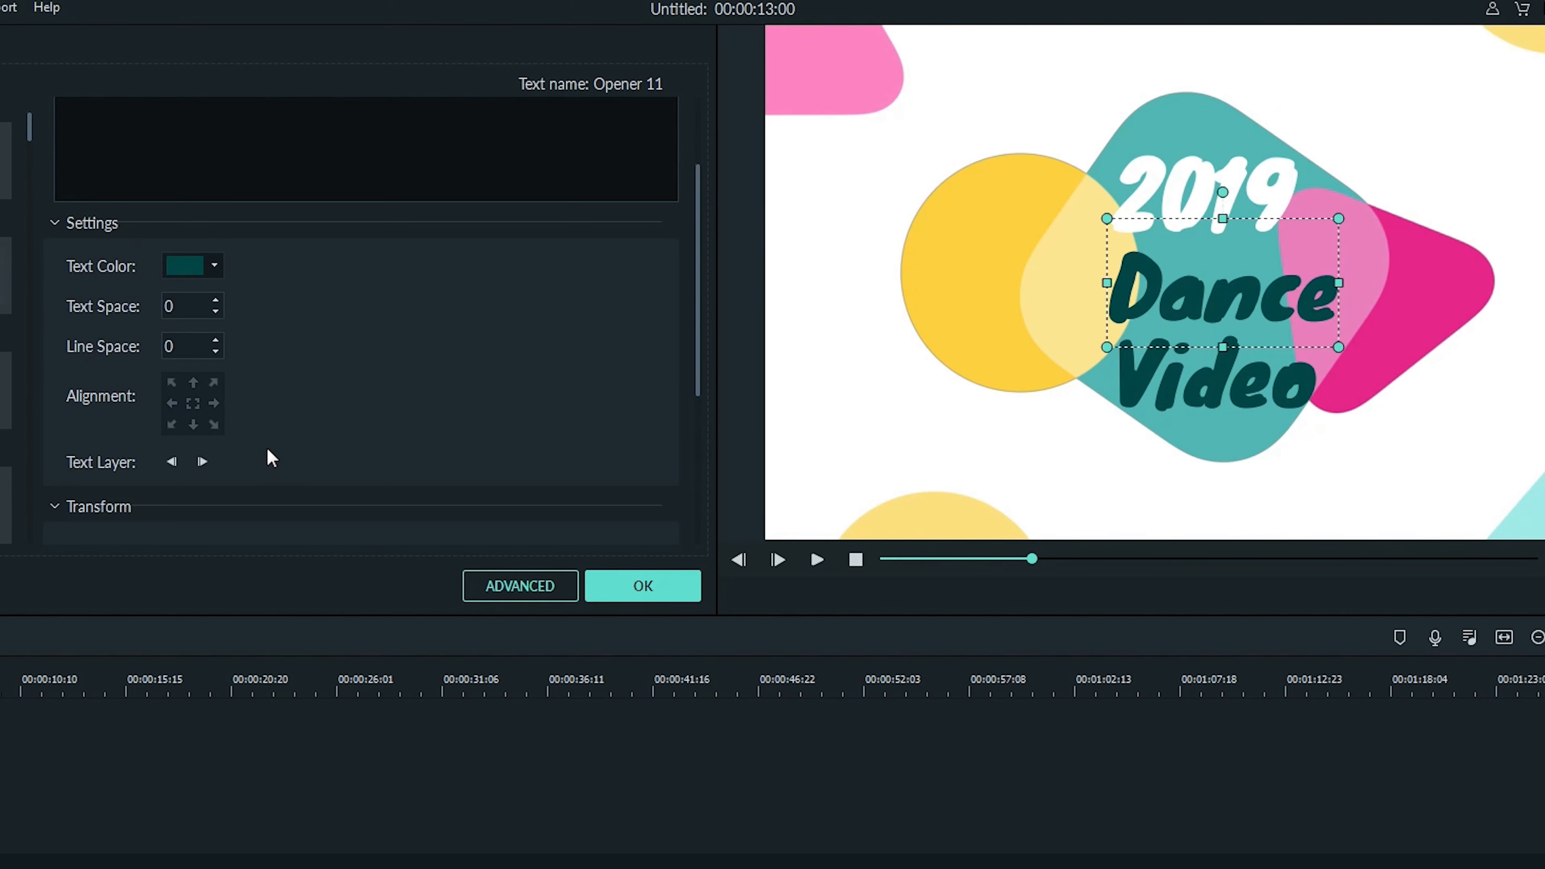
- Switch through the text layers to the 2019 line and scale it down to 20.98%
left_click(201, 463)
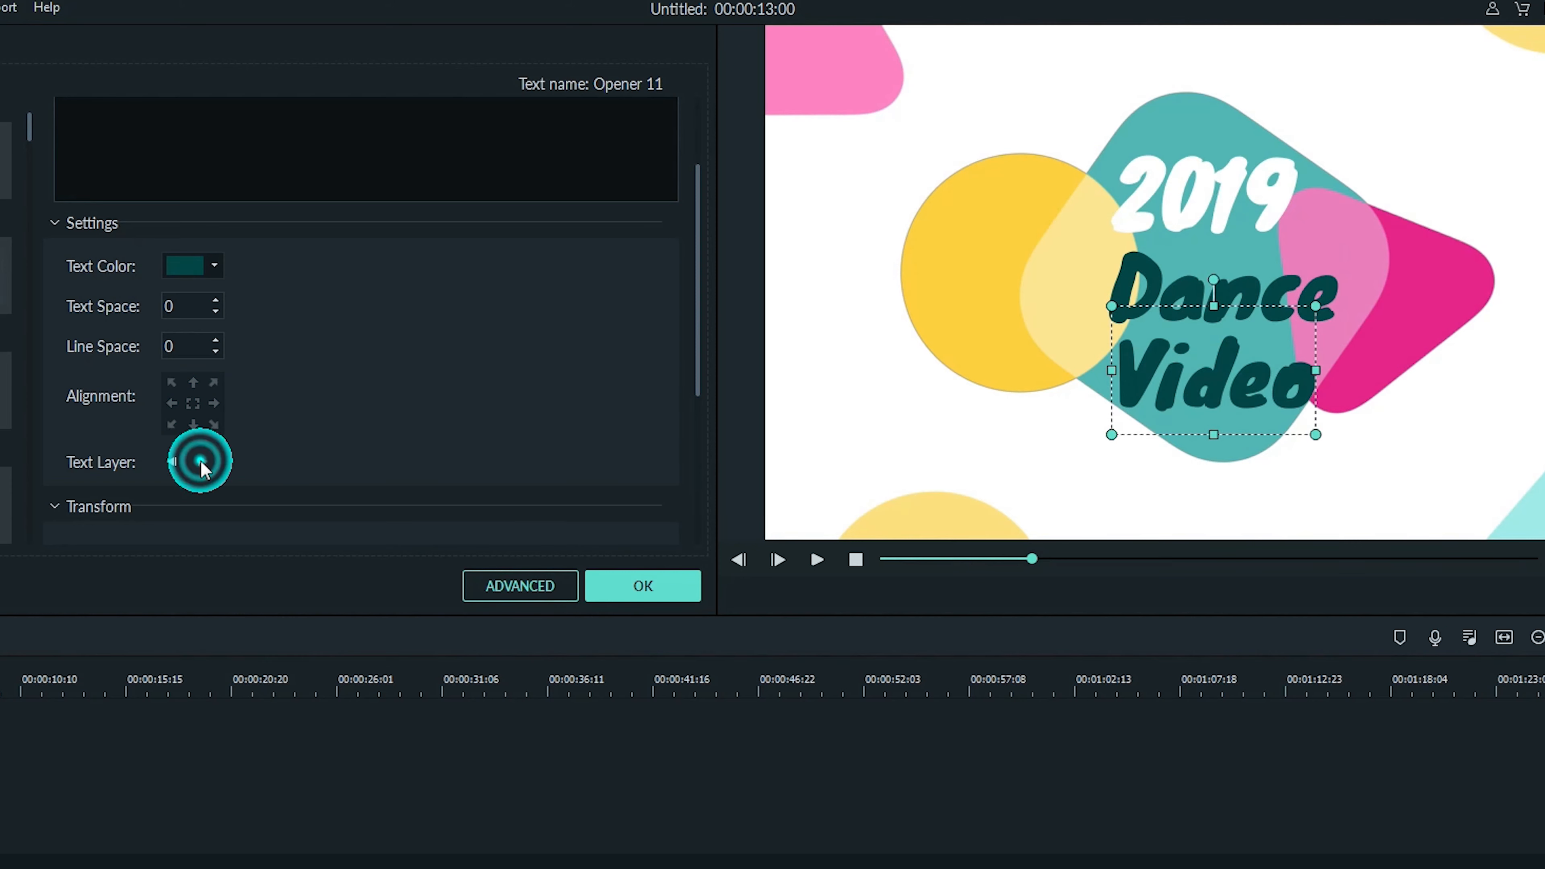
left_click(171, 463)
left_click(171, 463)
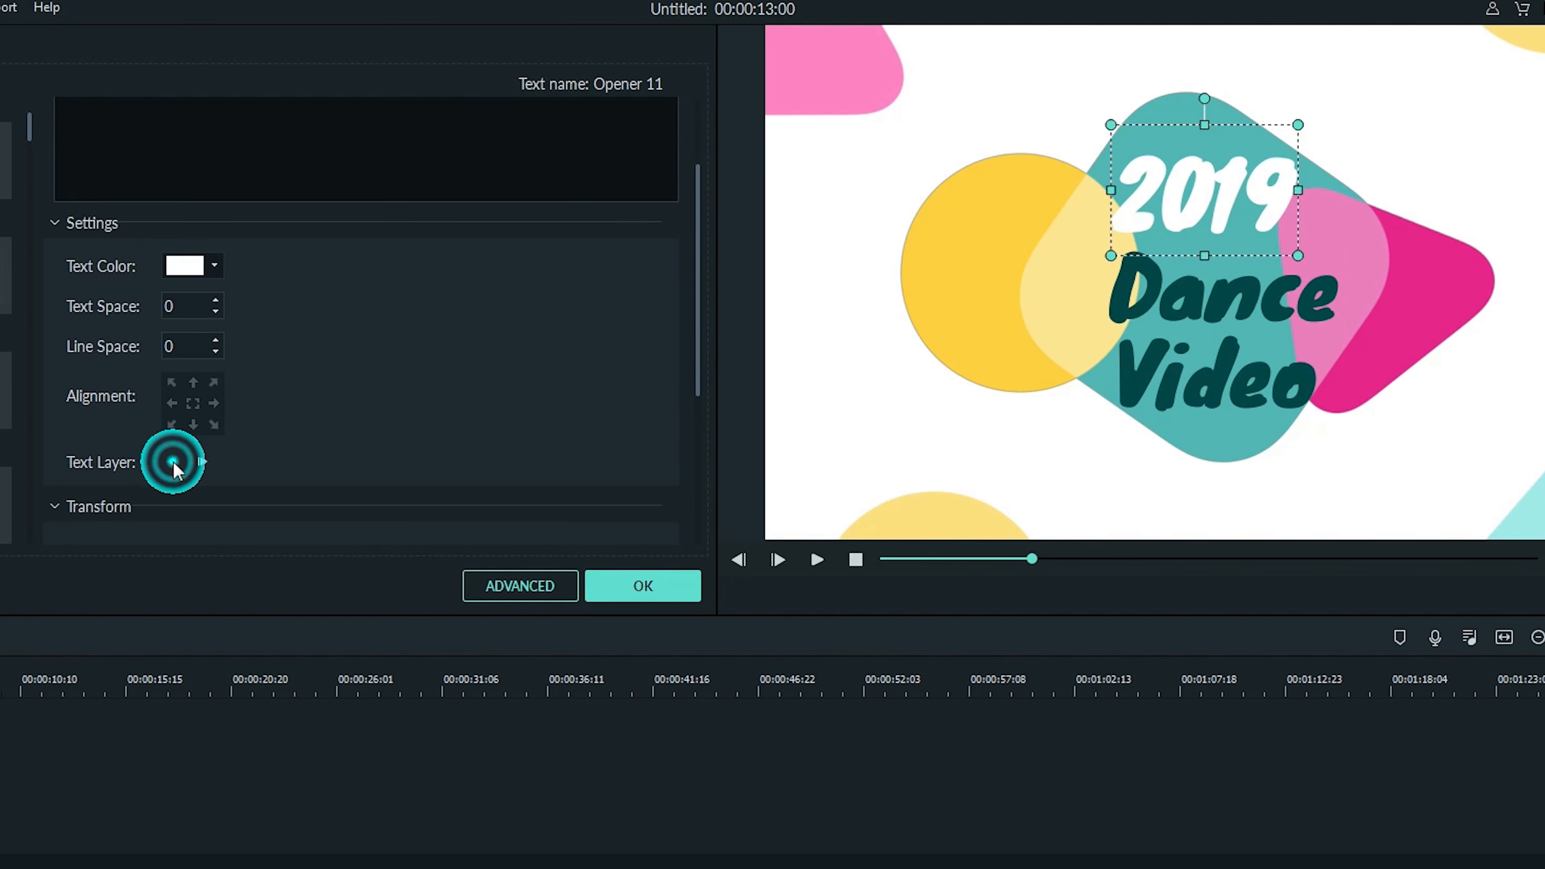
left_click(201, 462)
left_click(202, 463)
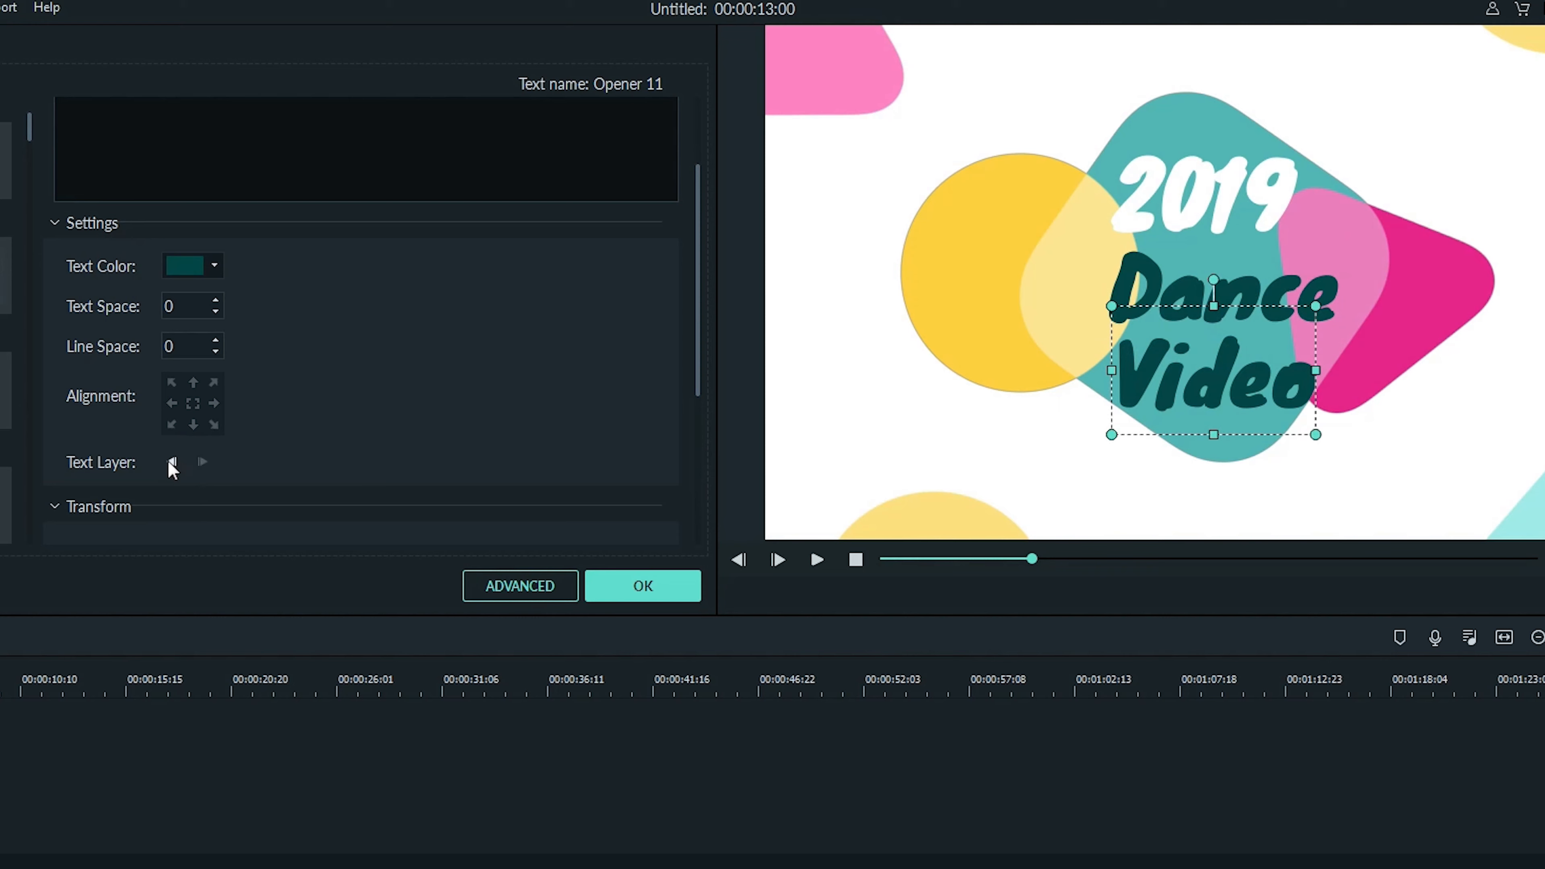
left_click(171, 462)
left_click(171, 463)
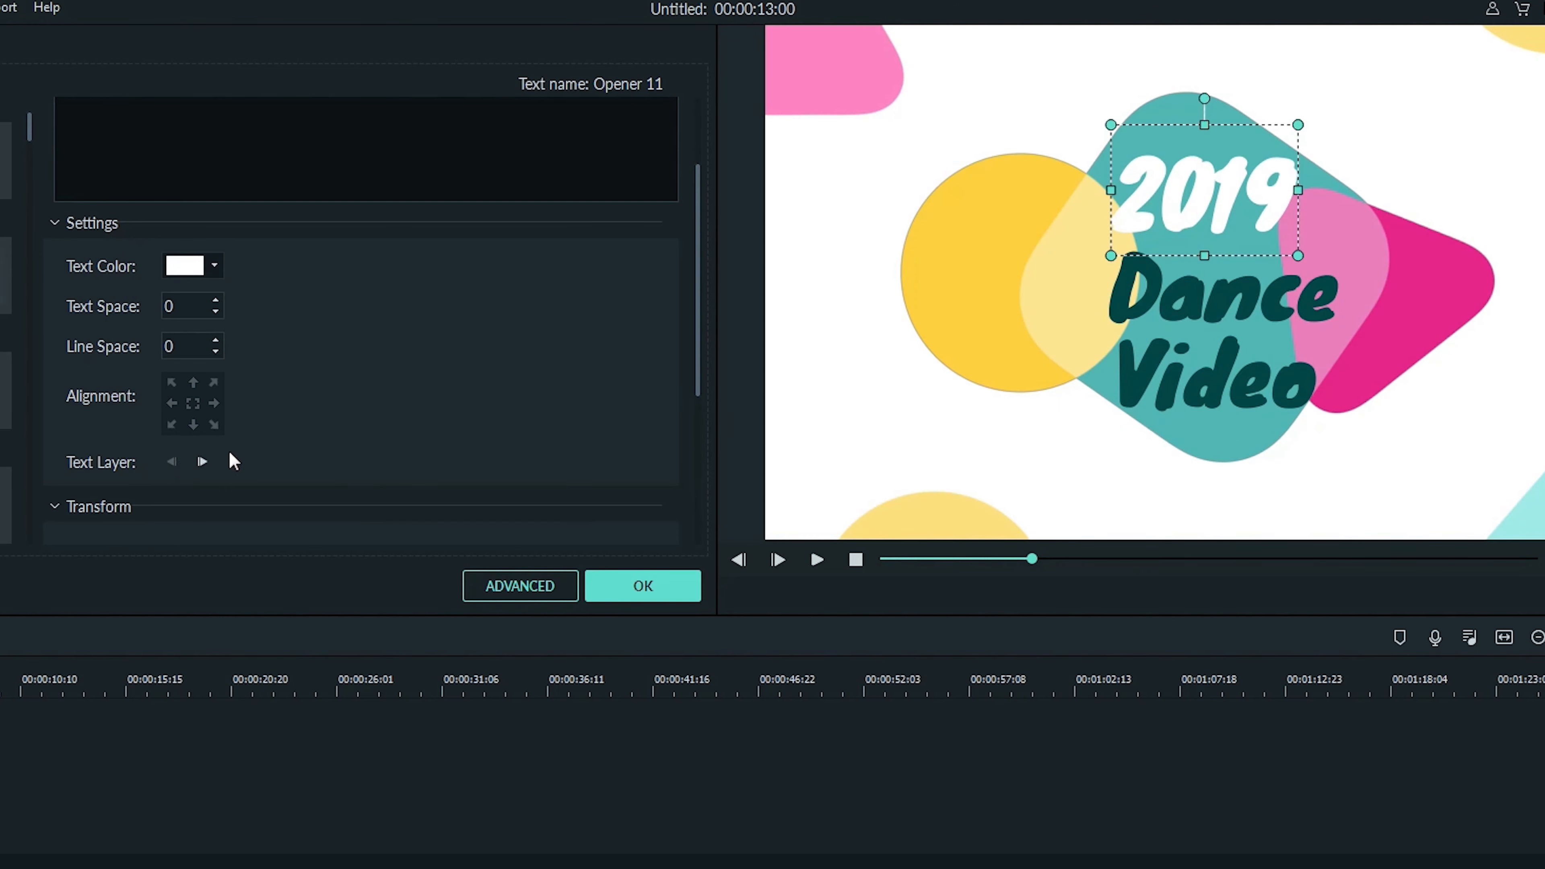
scroll(289, 456, "down", 3)
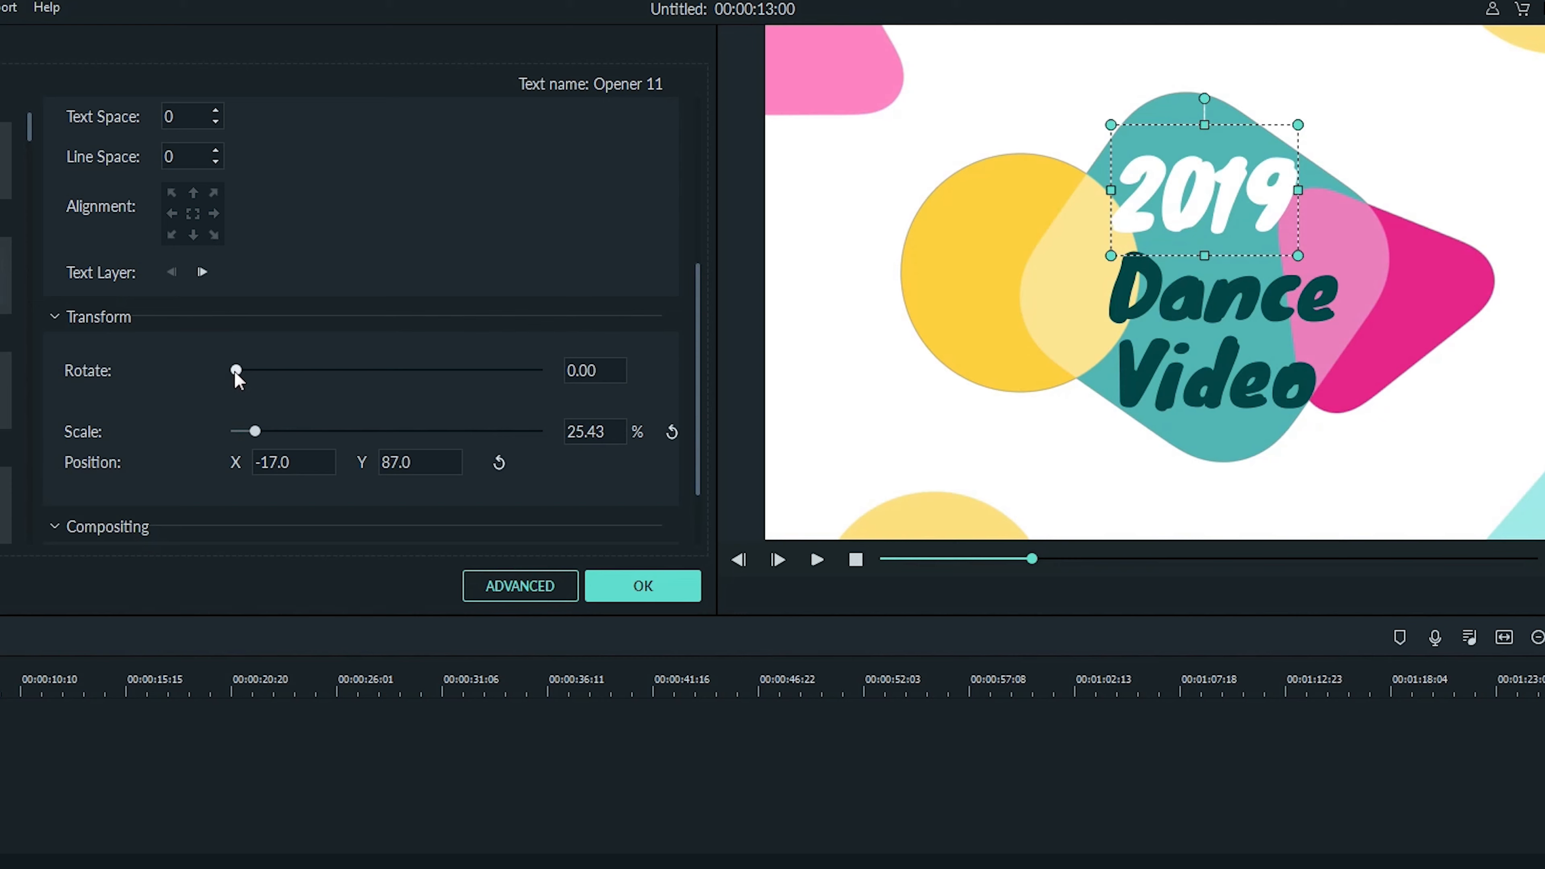
left_click_drag(237, 368, 252, 437)
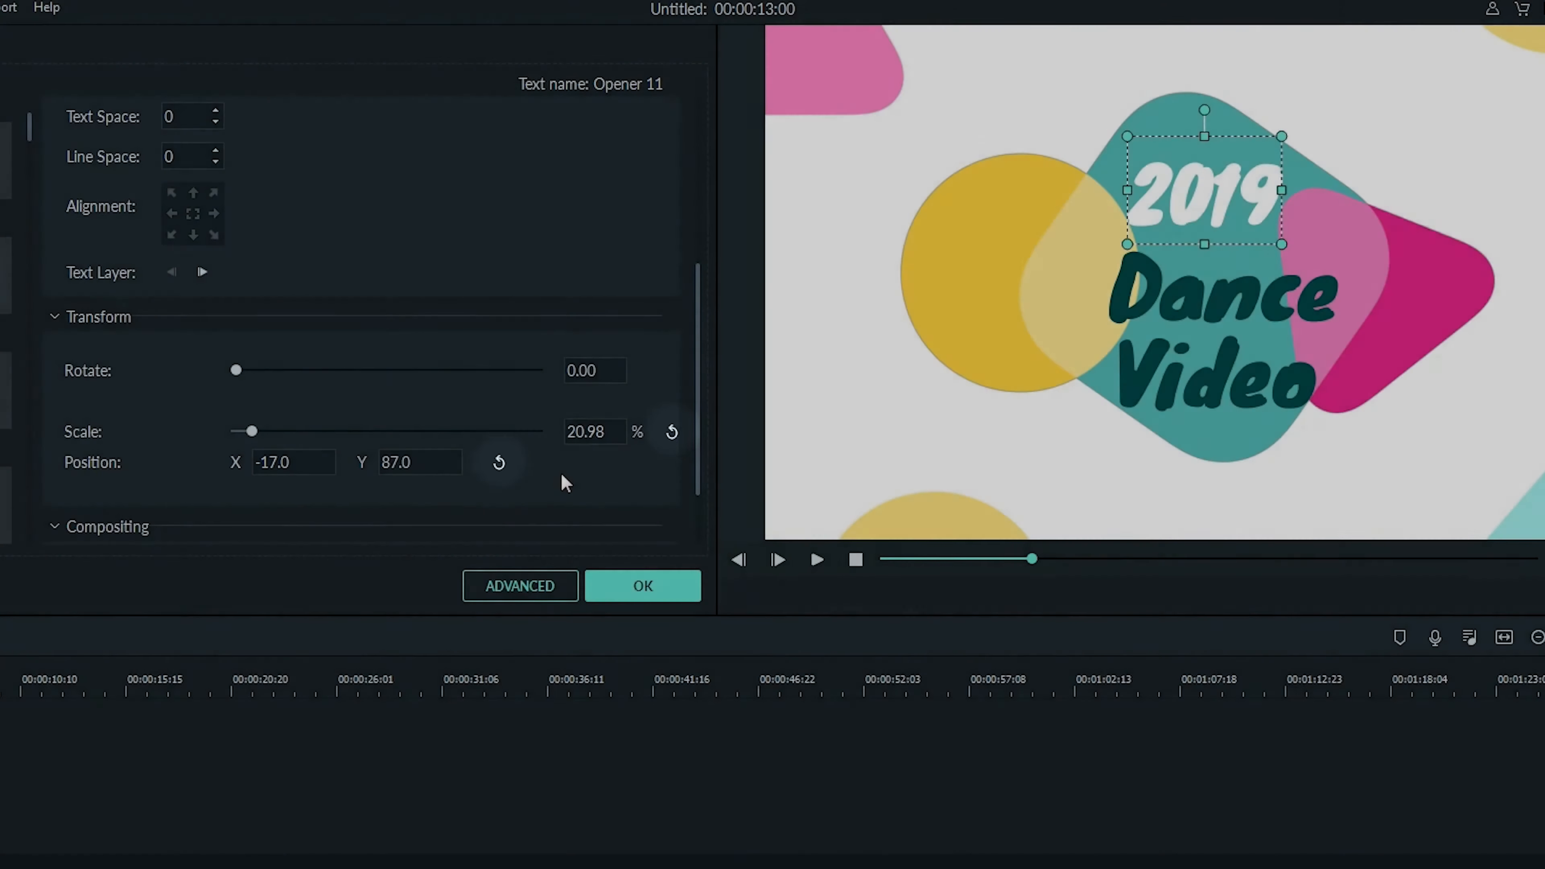
- Try the Darken, Multiply and Lighten blending modes on the 2019 line, returning it to Normal
scroll(561, 472, "down", 2)
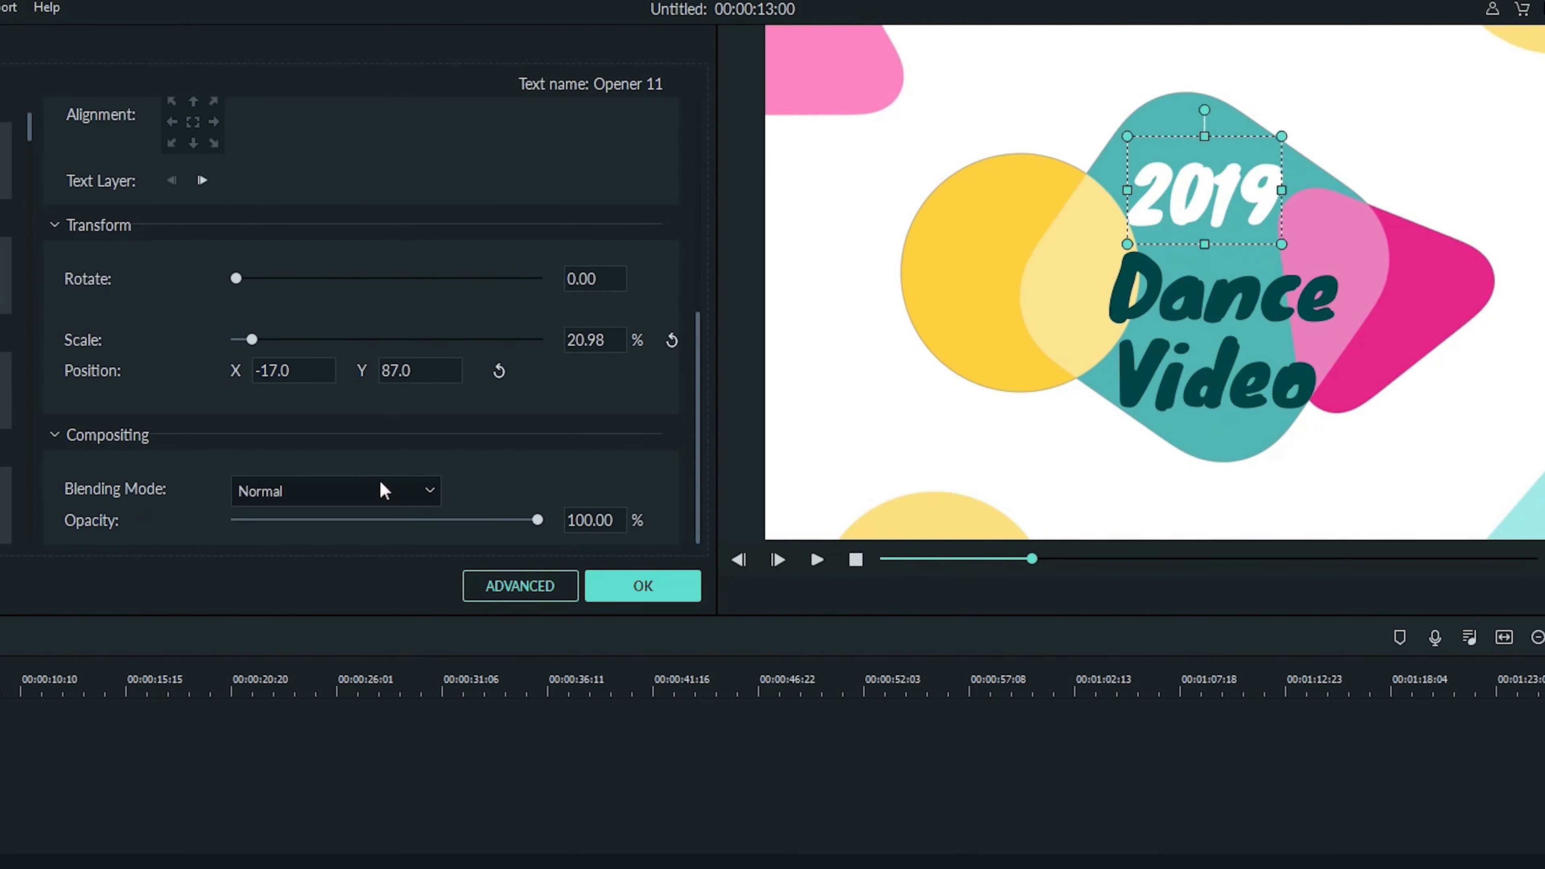
left_click(431, 491)
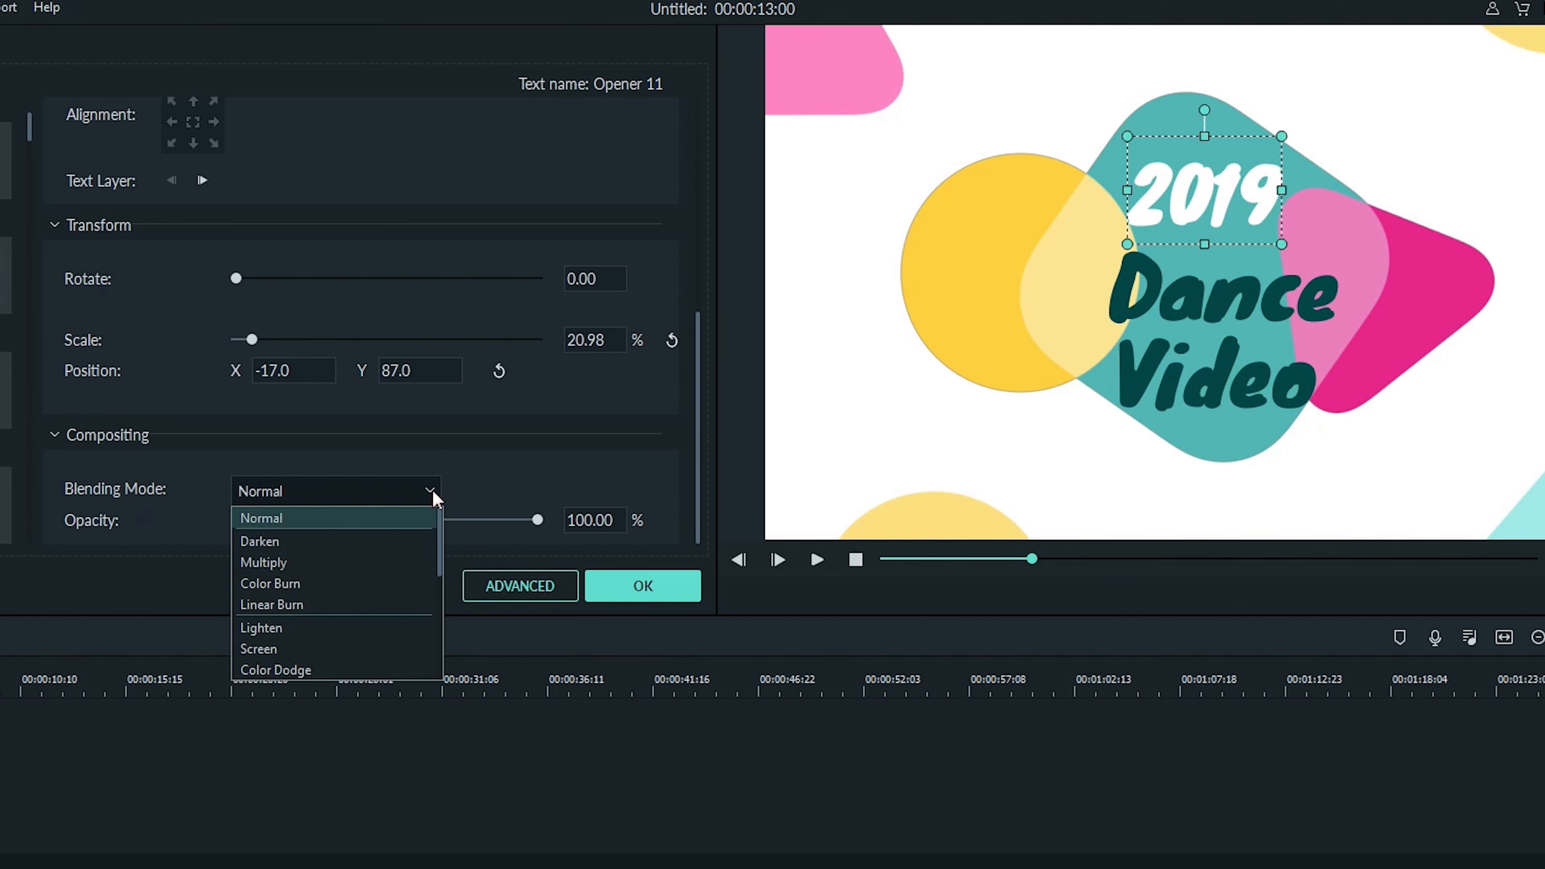
left_click(404, 536)
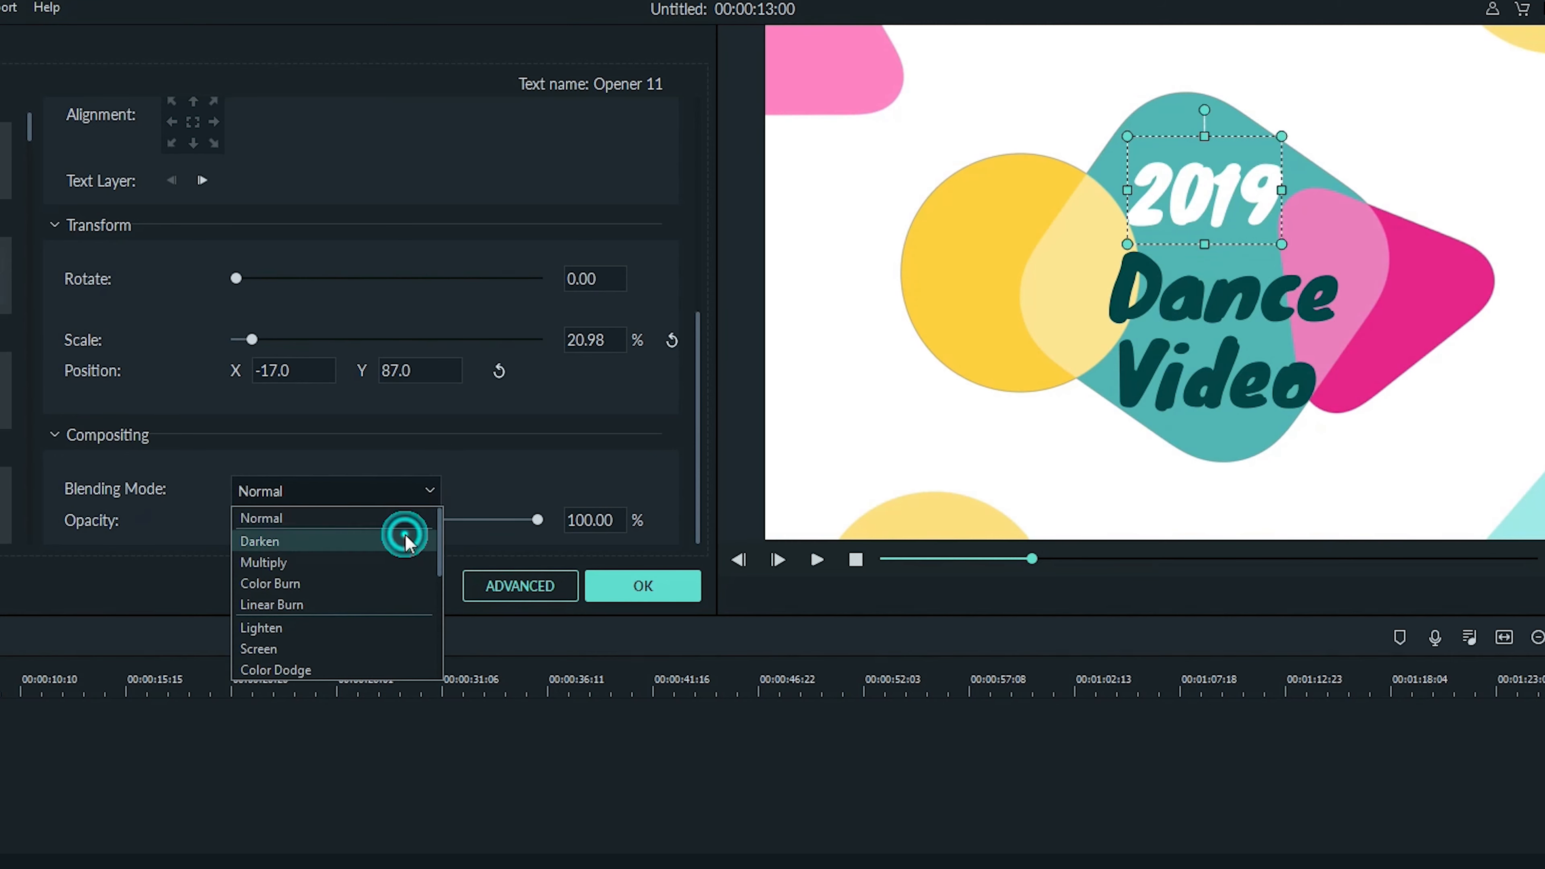
left_click(431, 491)
left_click(390, 556)
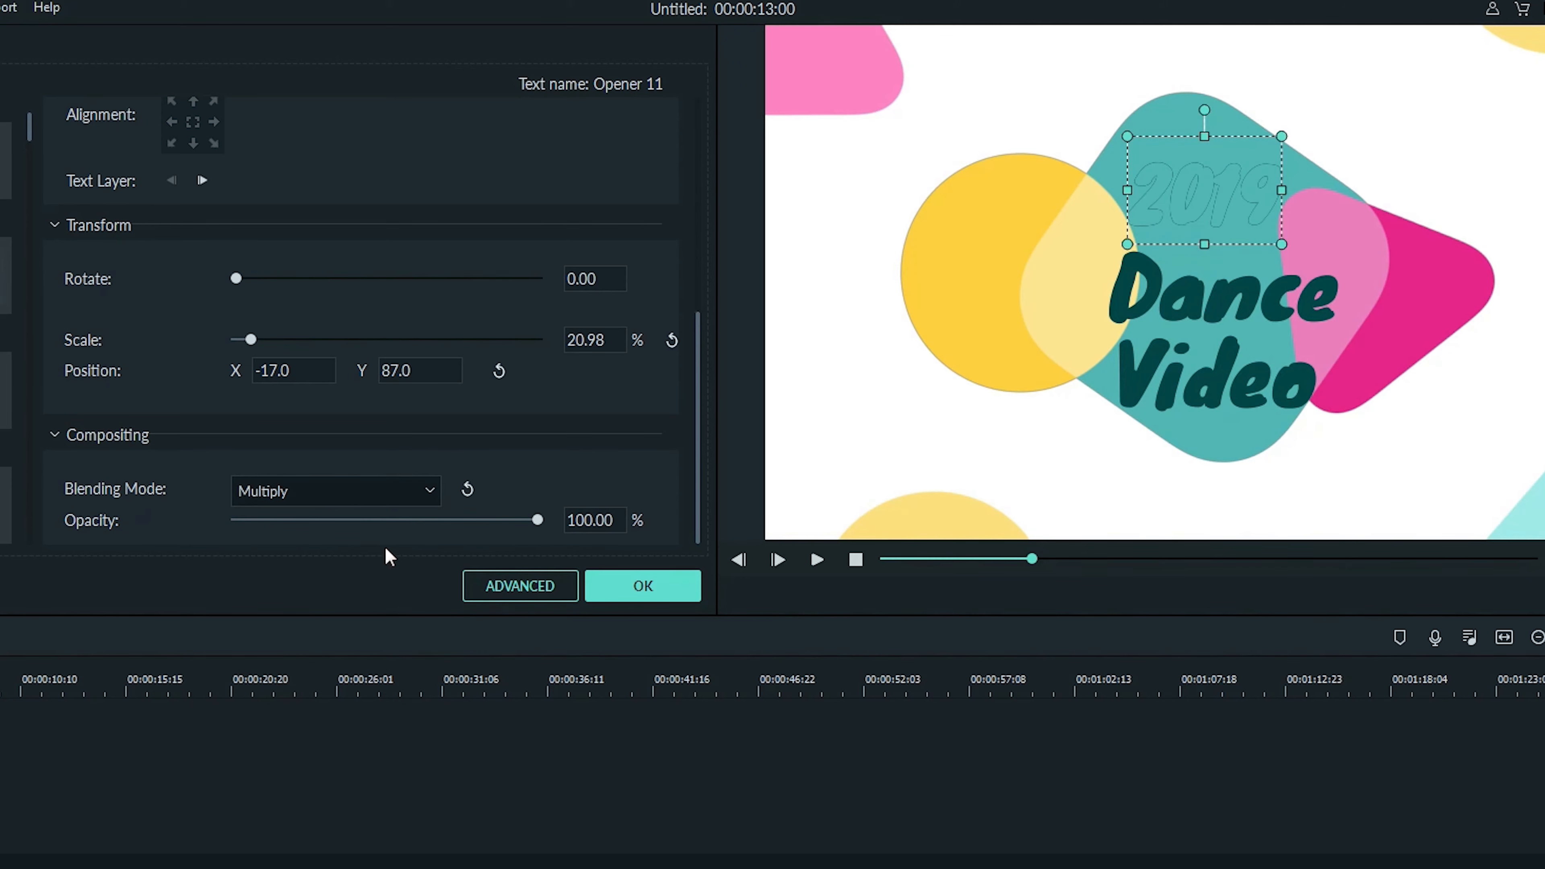
left_click(429, 489)
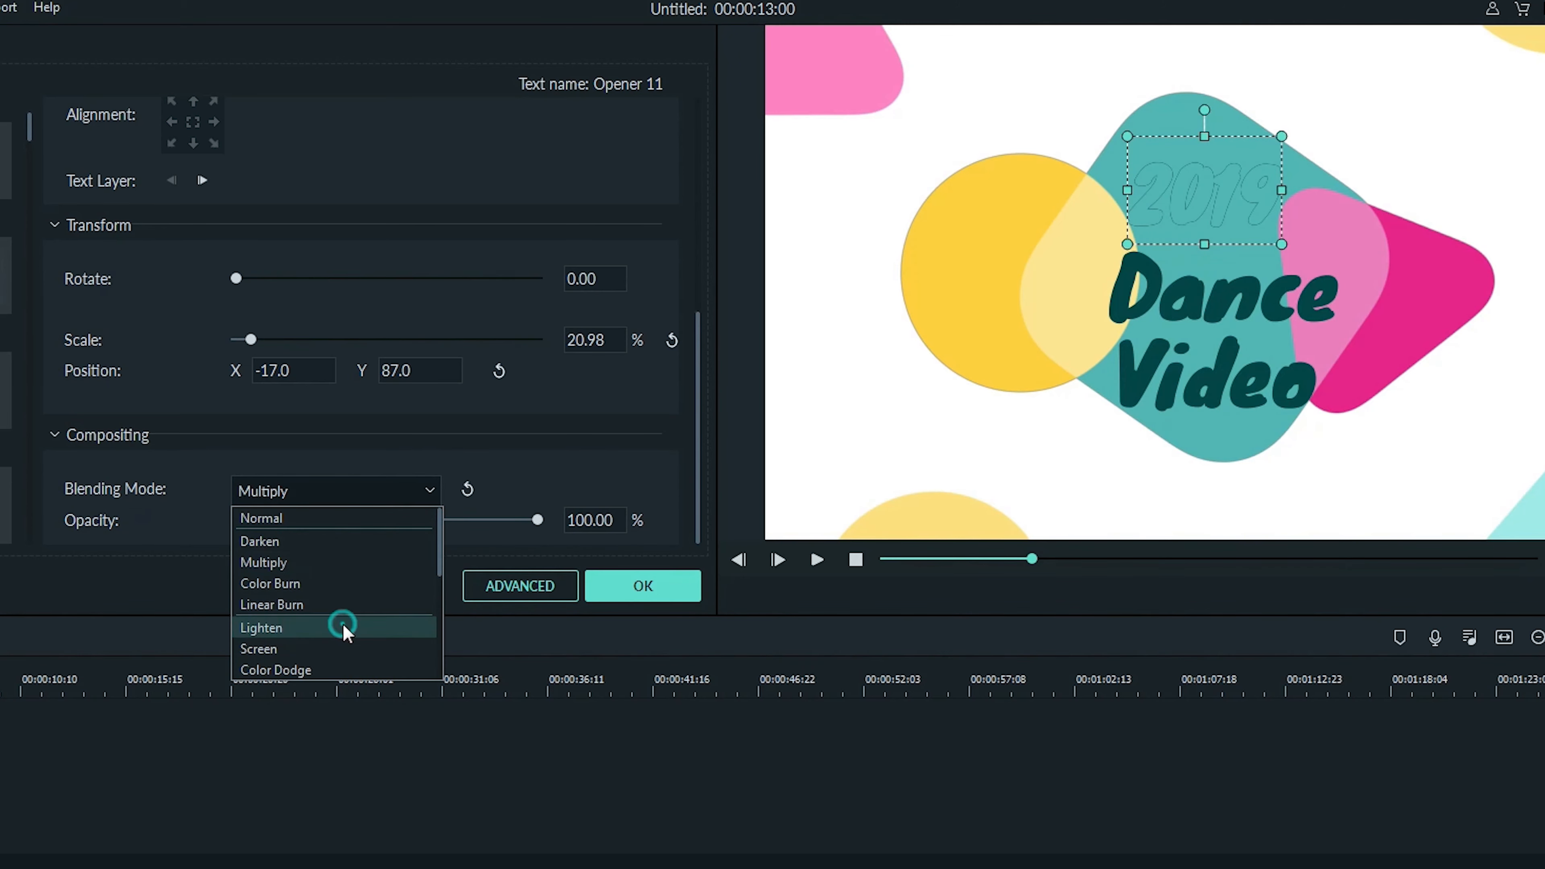
left_click(344, 624)
left_click(431, 485)
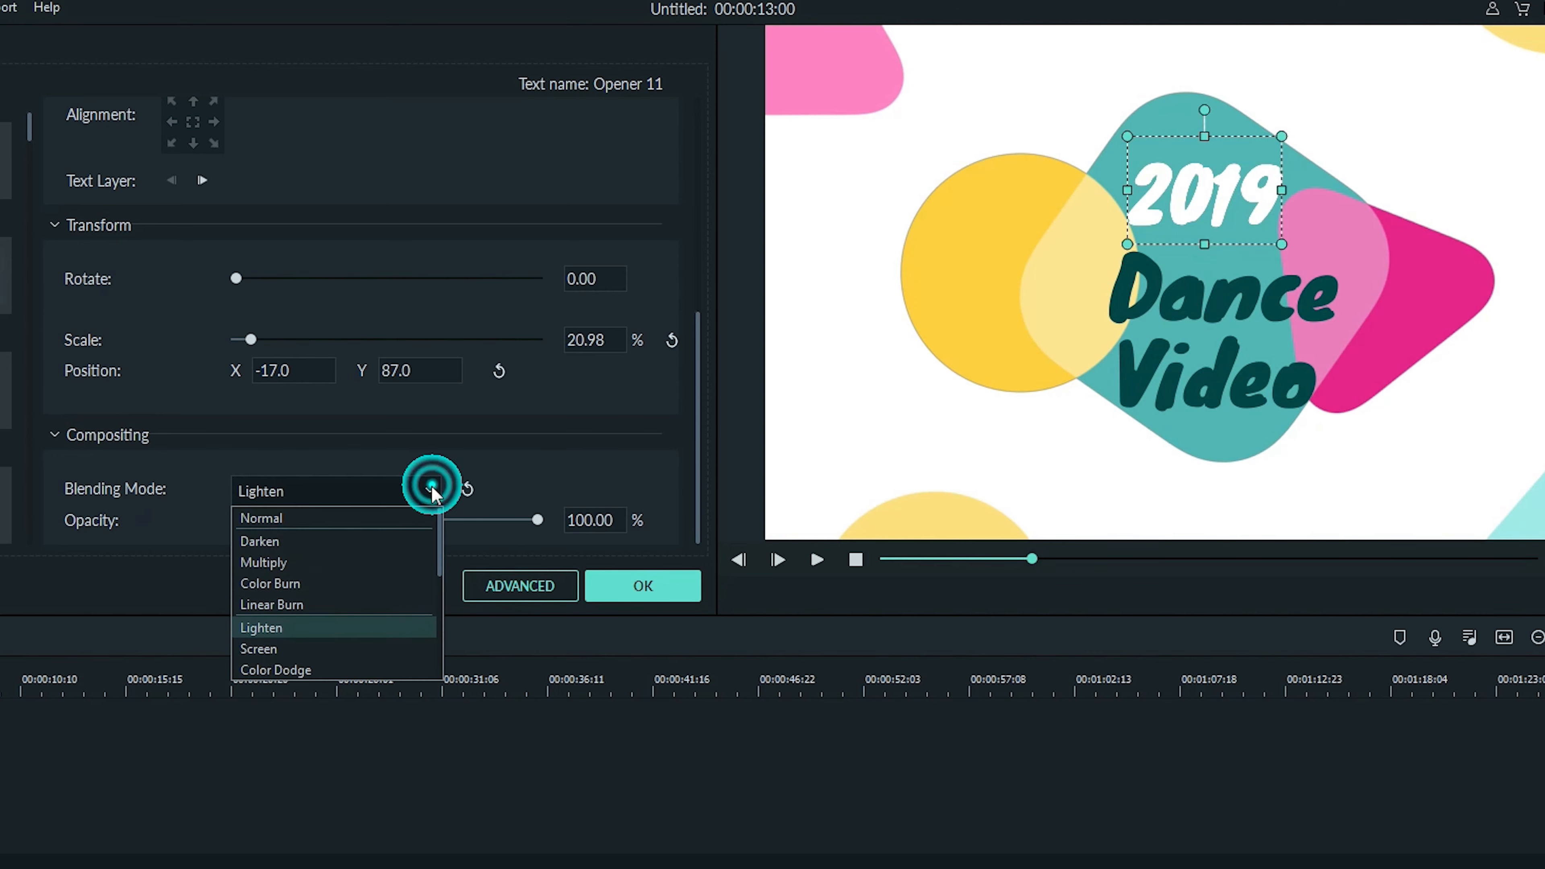
left_click(376, 515)
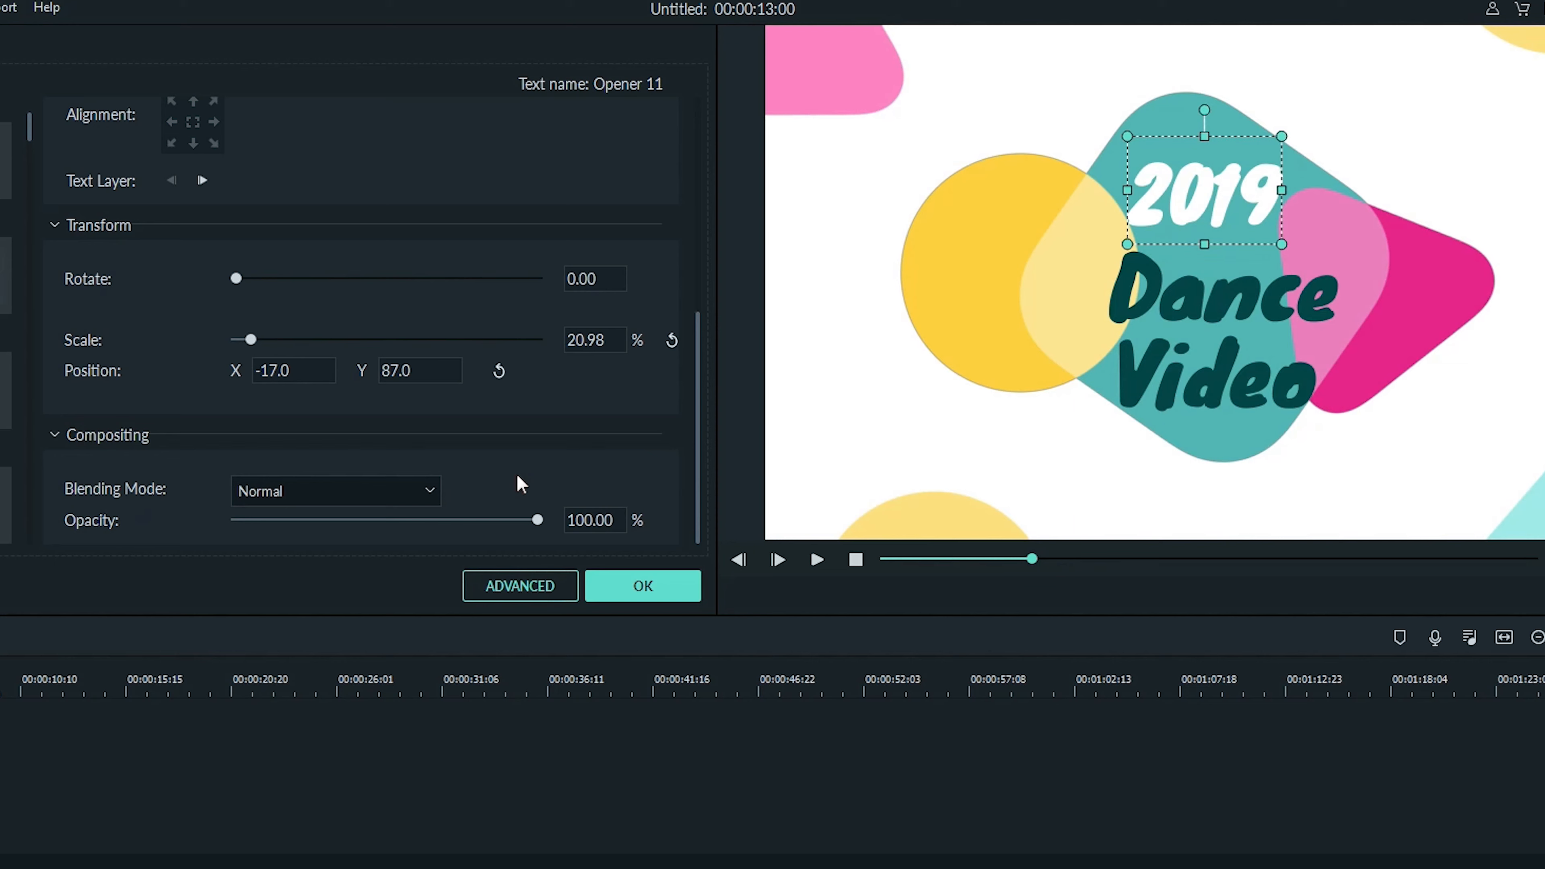
- Apply the Text style 3 preset to the 2019 line
left_click_drag(535, 519, 555, 552)
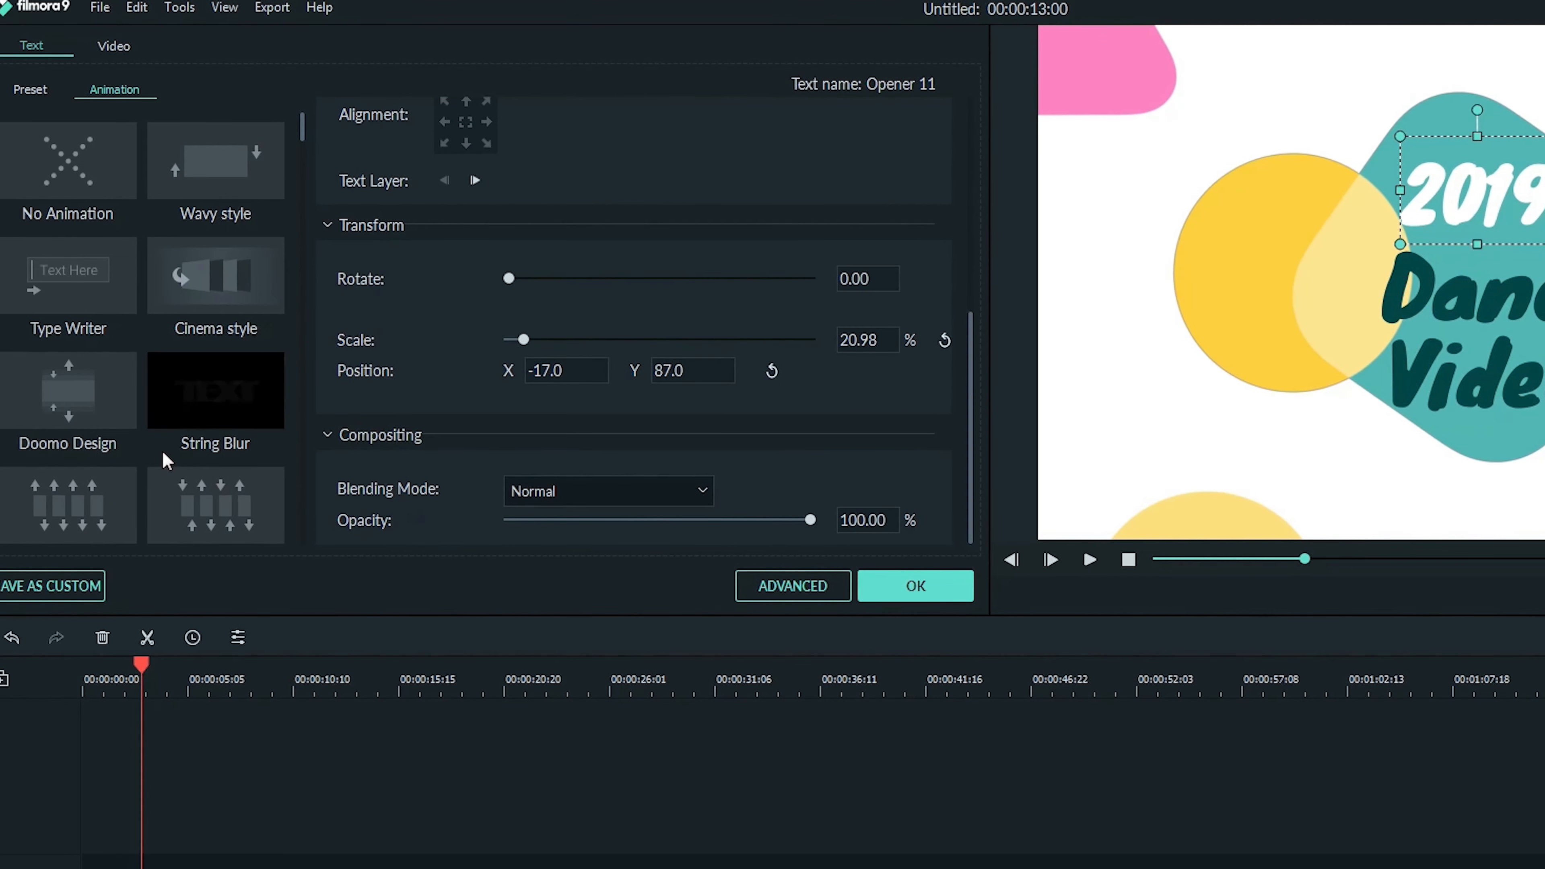
left_click(28, 94)
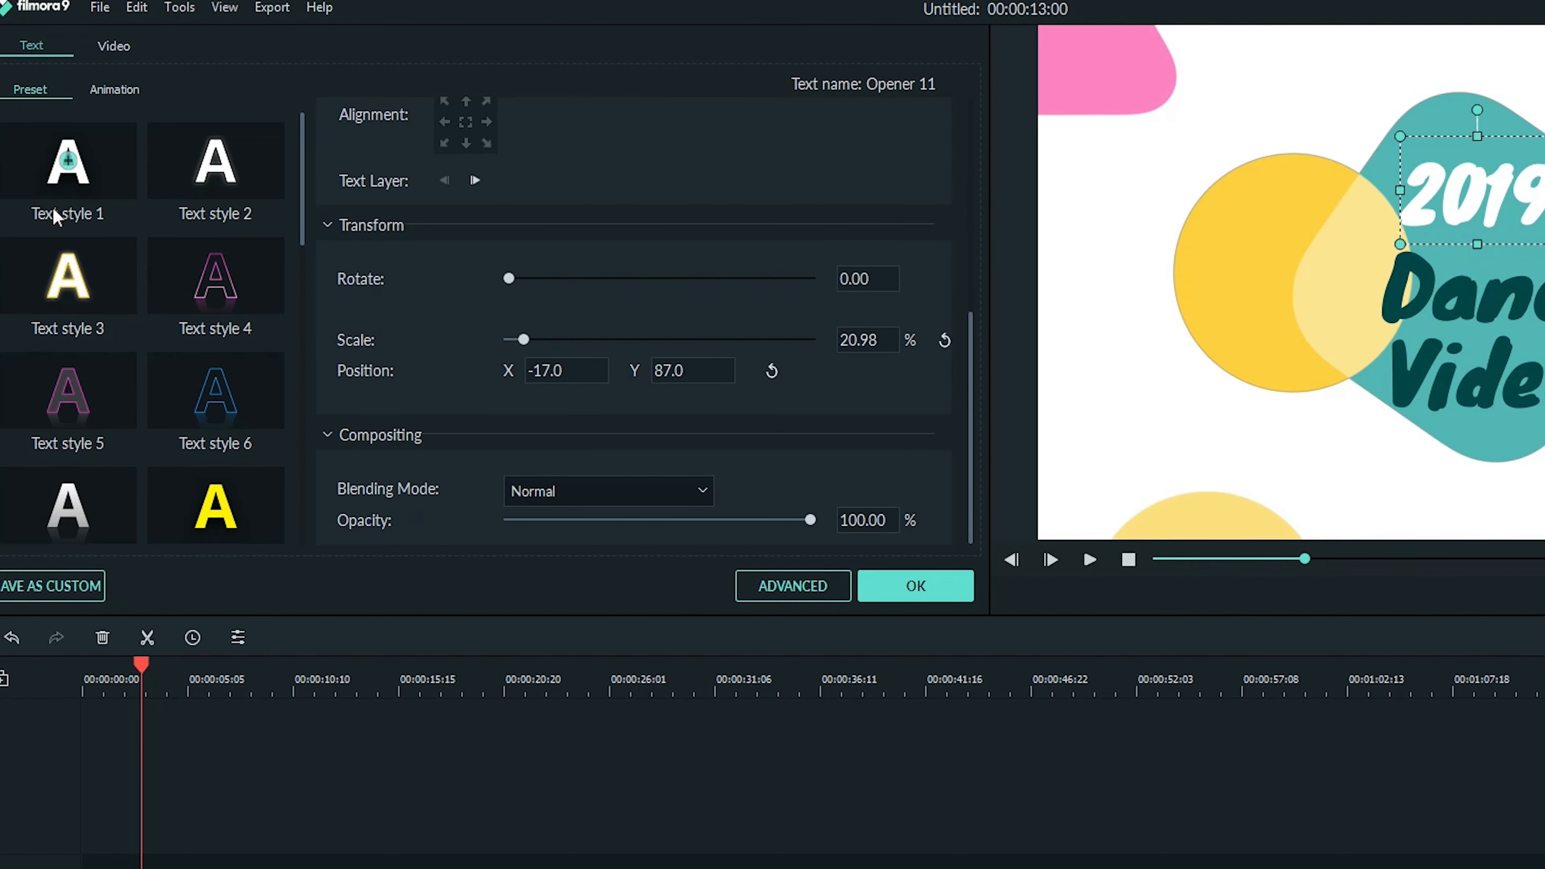
left_click(110, 310)
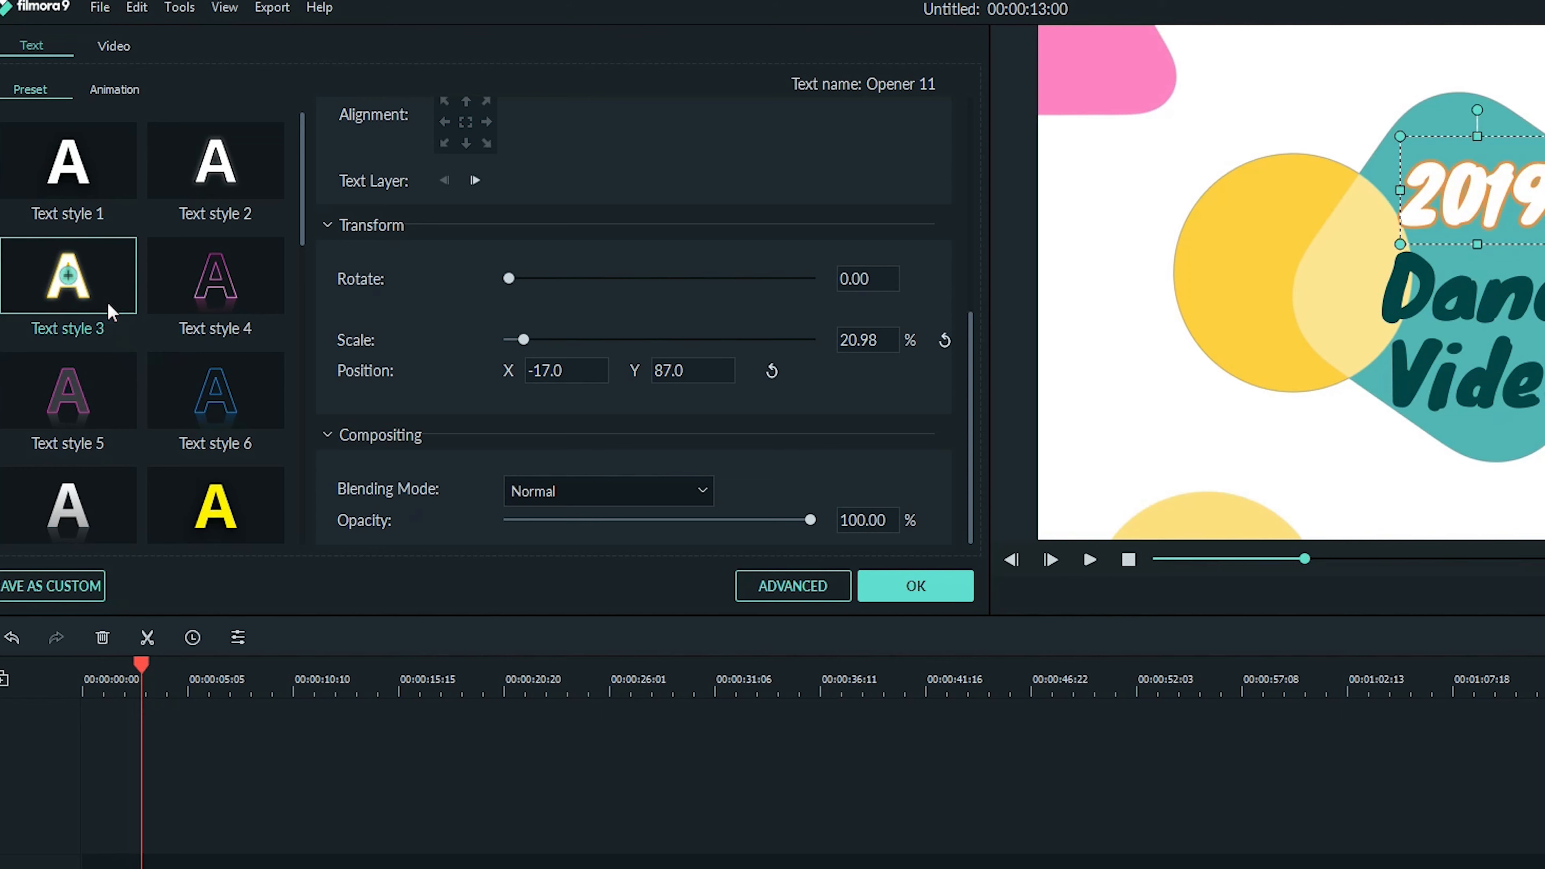
- Try the Wavy style, Type Writer and Cinema style animations on the 2019 line, ending with Doomo Design
left_click(119, 91)
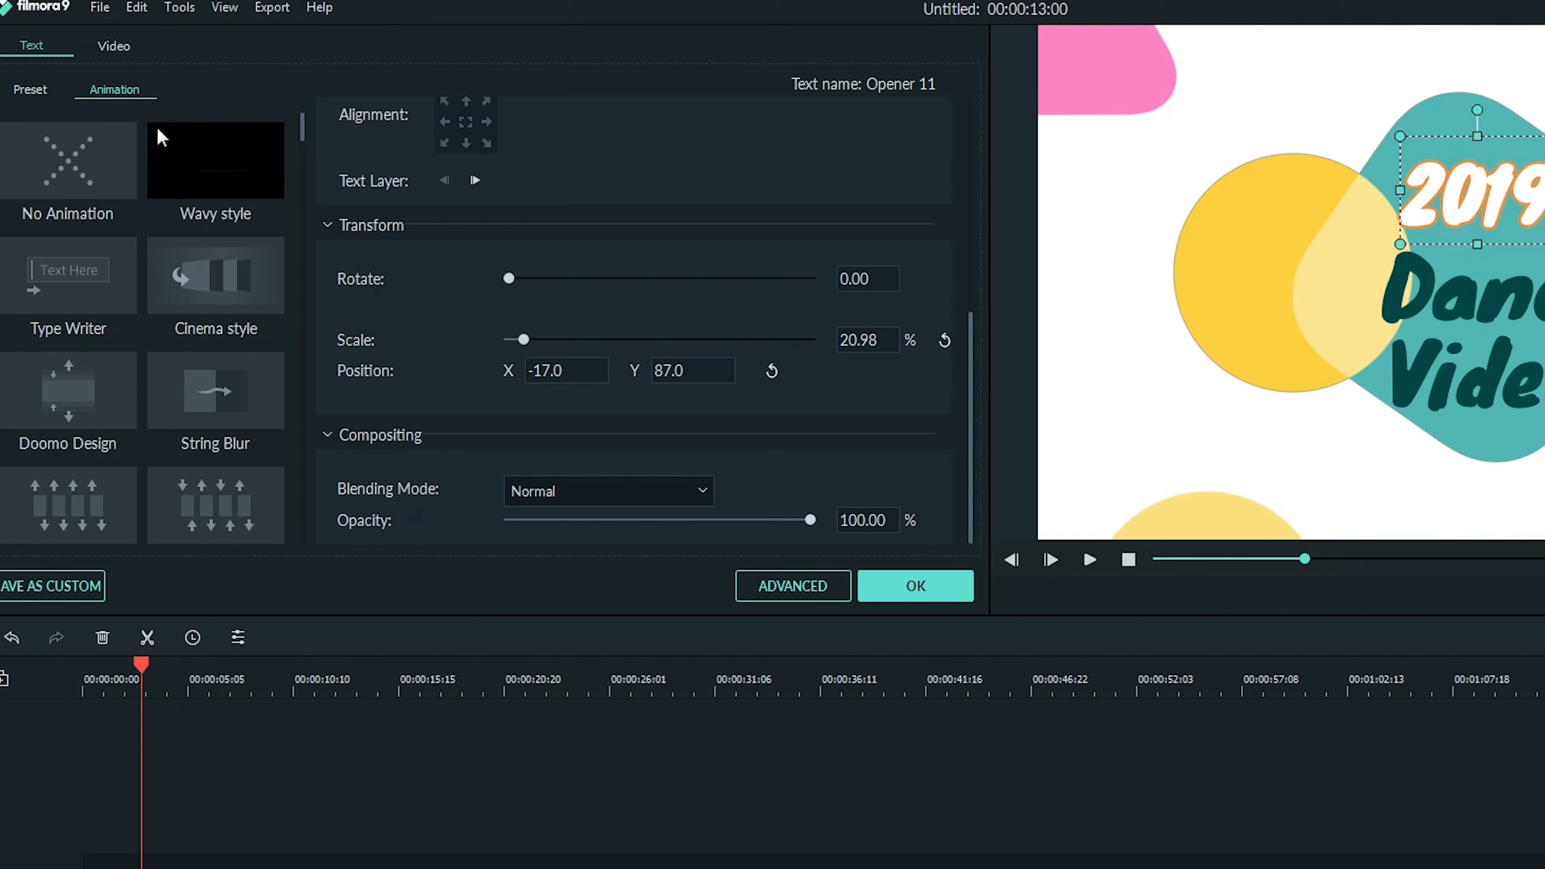
left_click(196, 182)
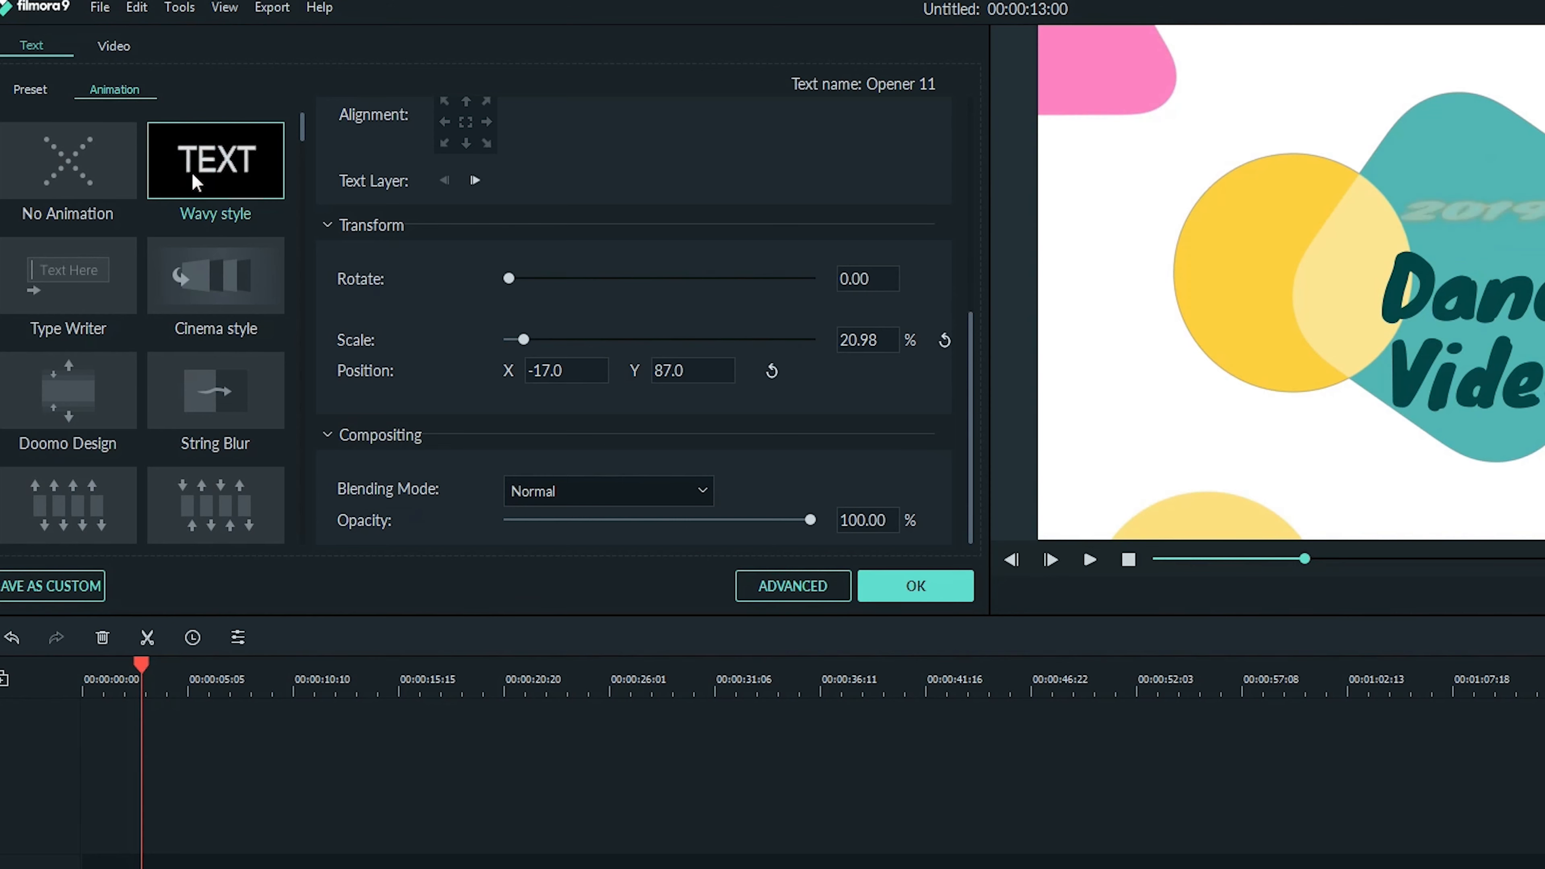
left_click(104, 268)
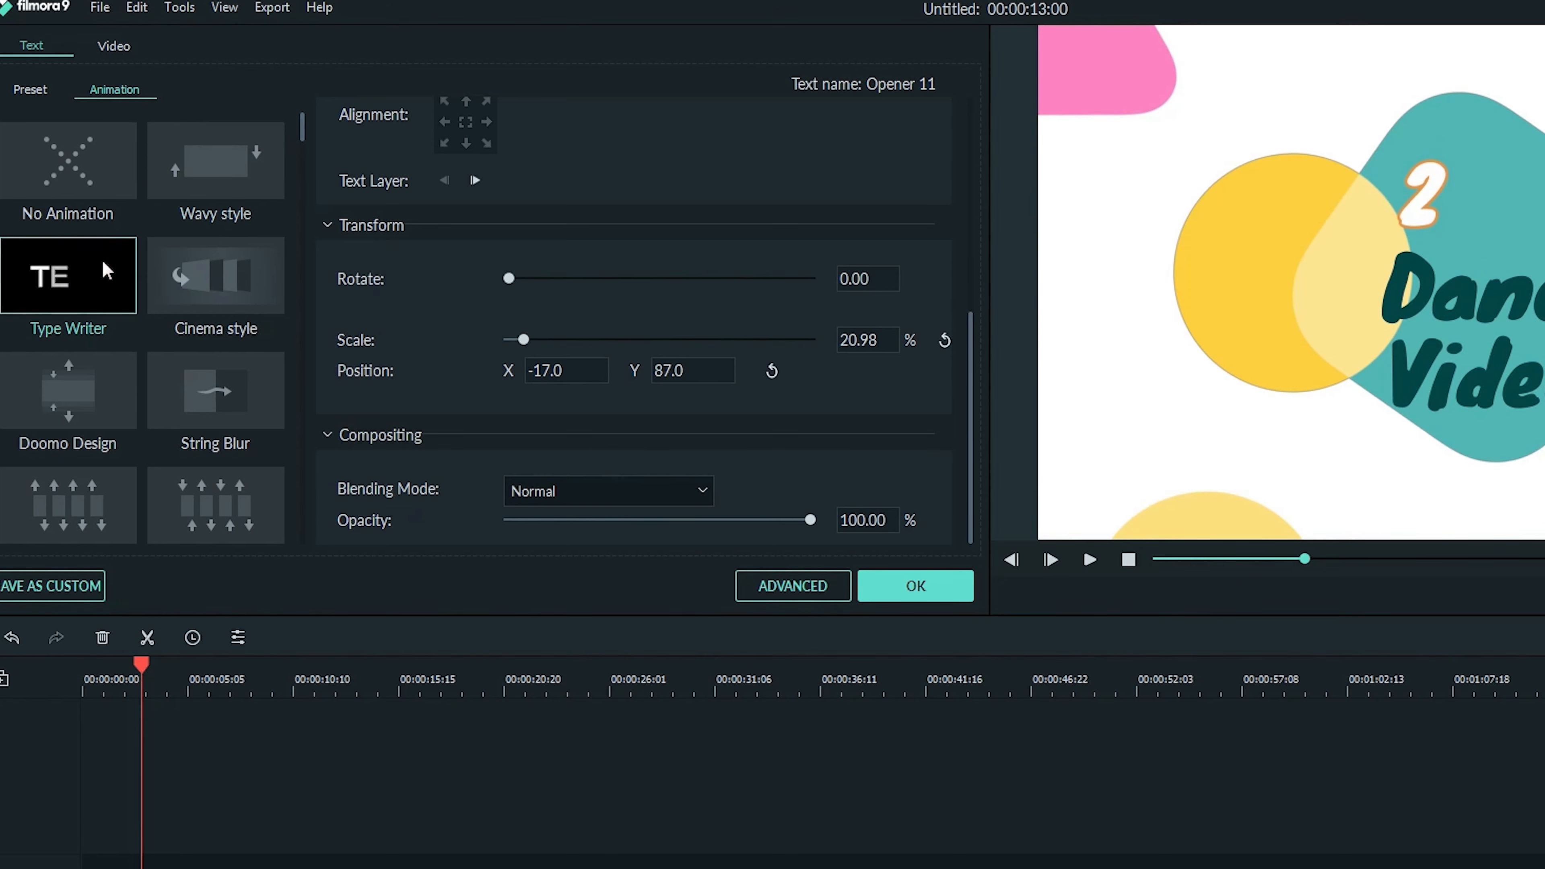
left_click(169, 269)
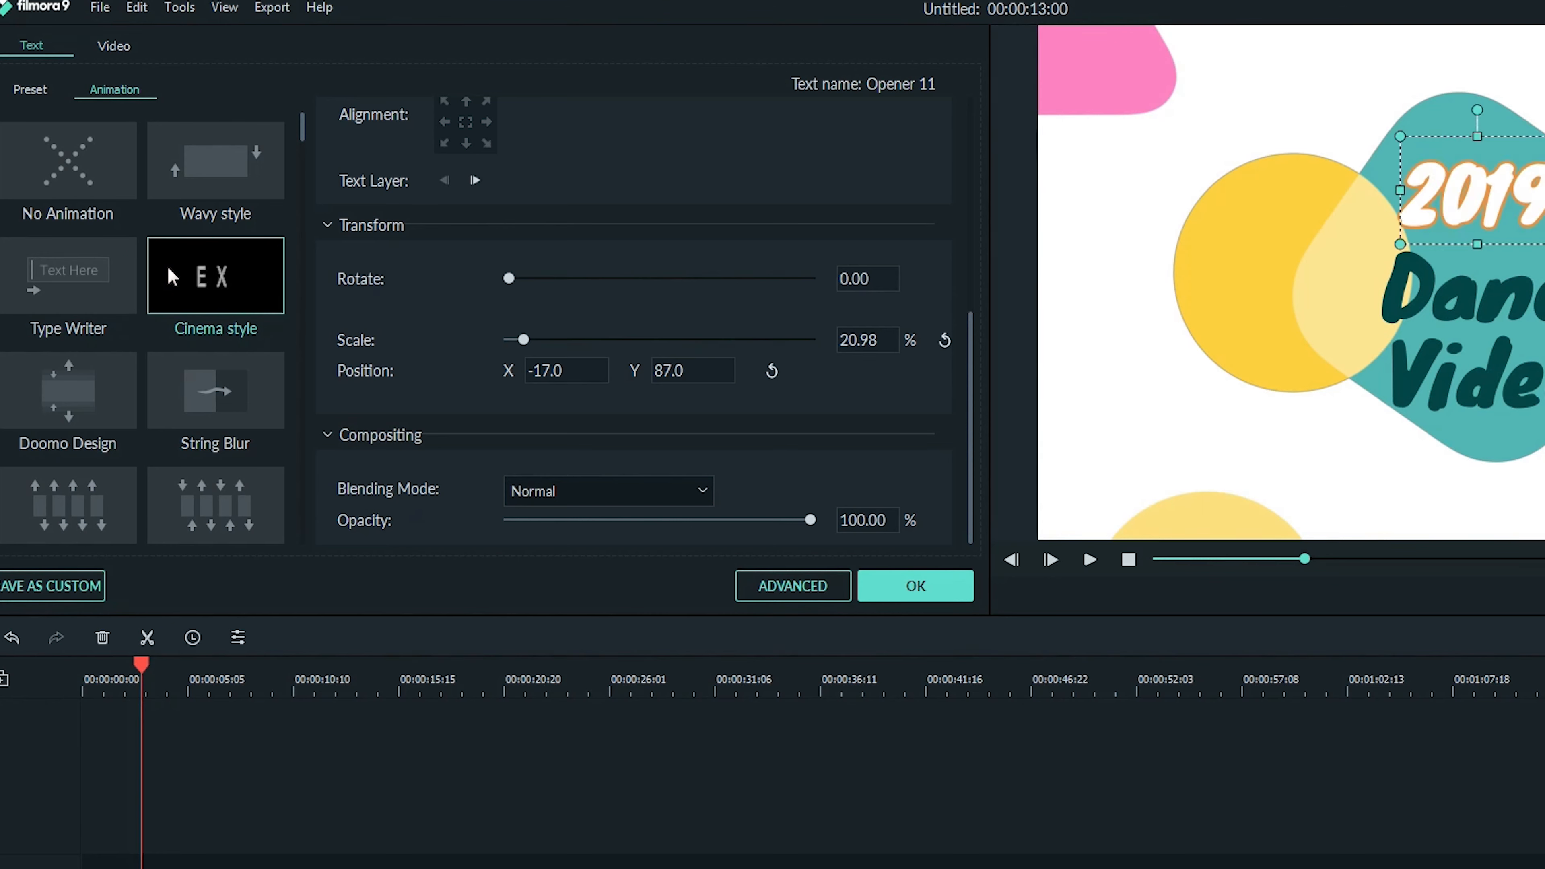
left_click(124, 386)
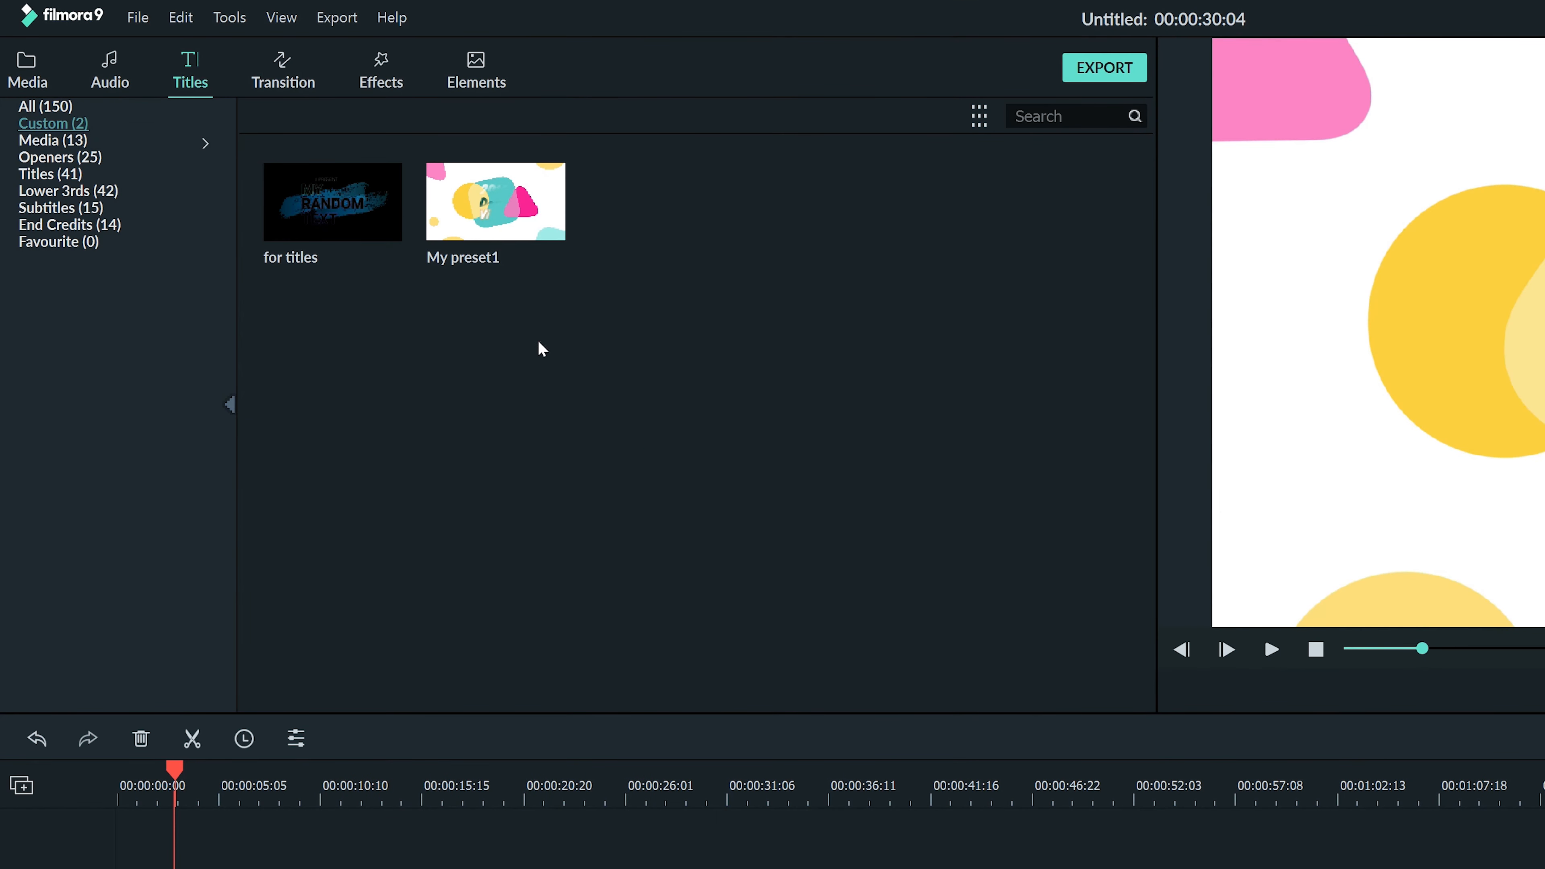
- Add Title 1 from the Titles category to favourites and open the Favourite category
left_click(72, 173)
right_click(279, 205)
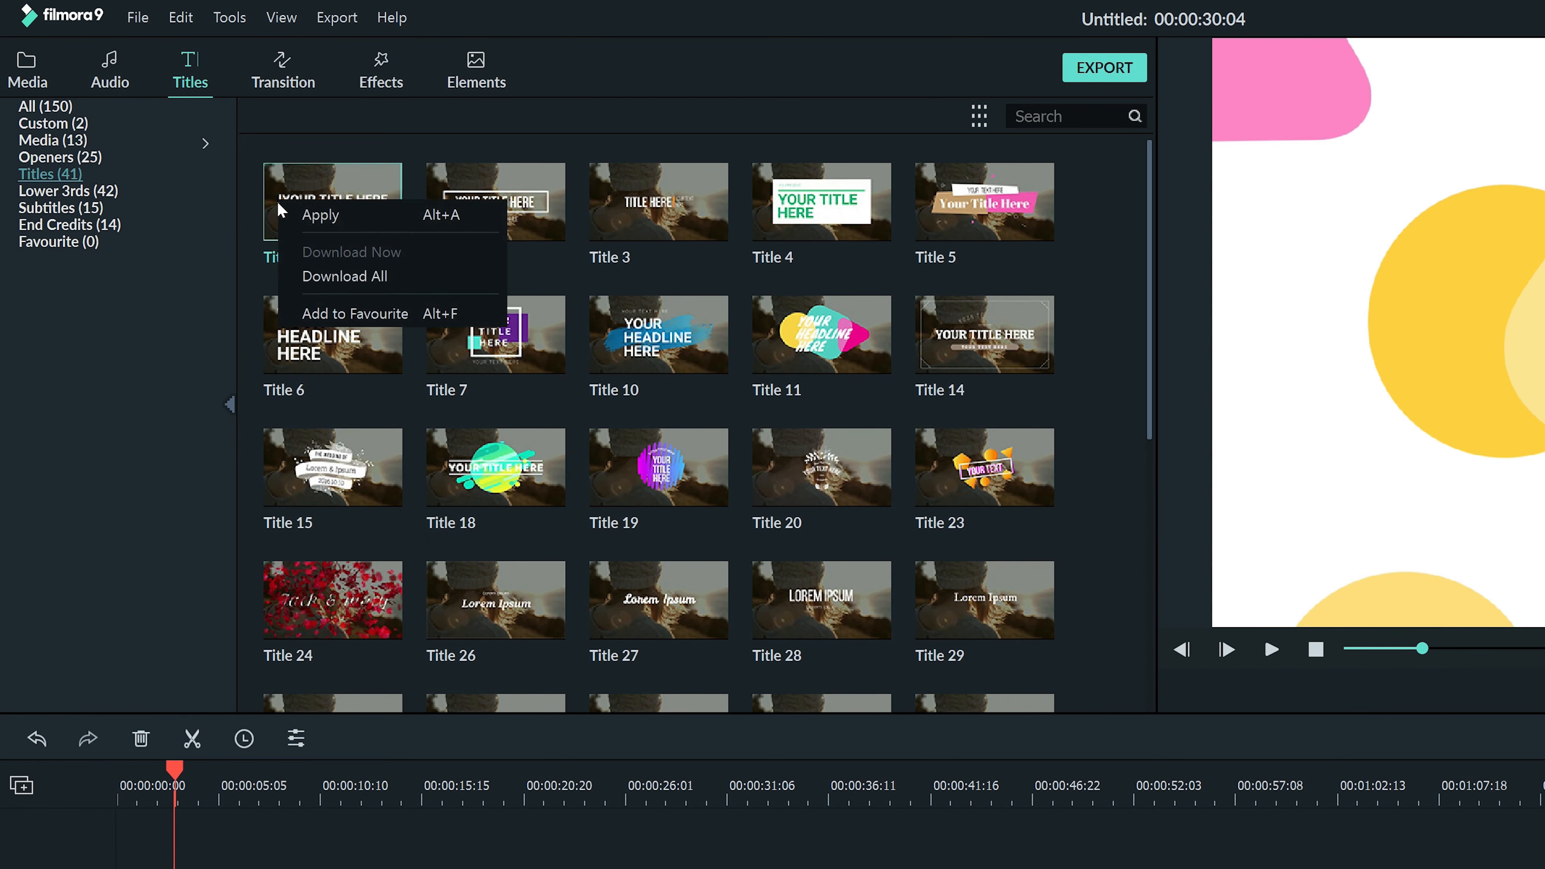
left_click(356, 314)
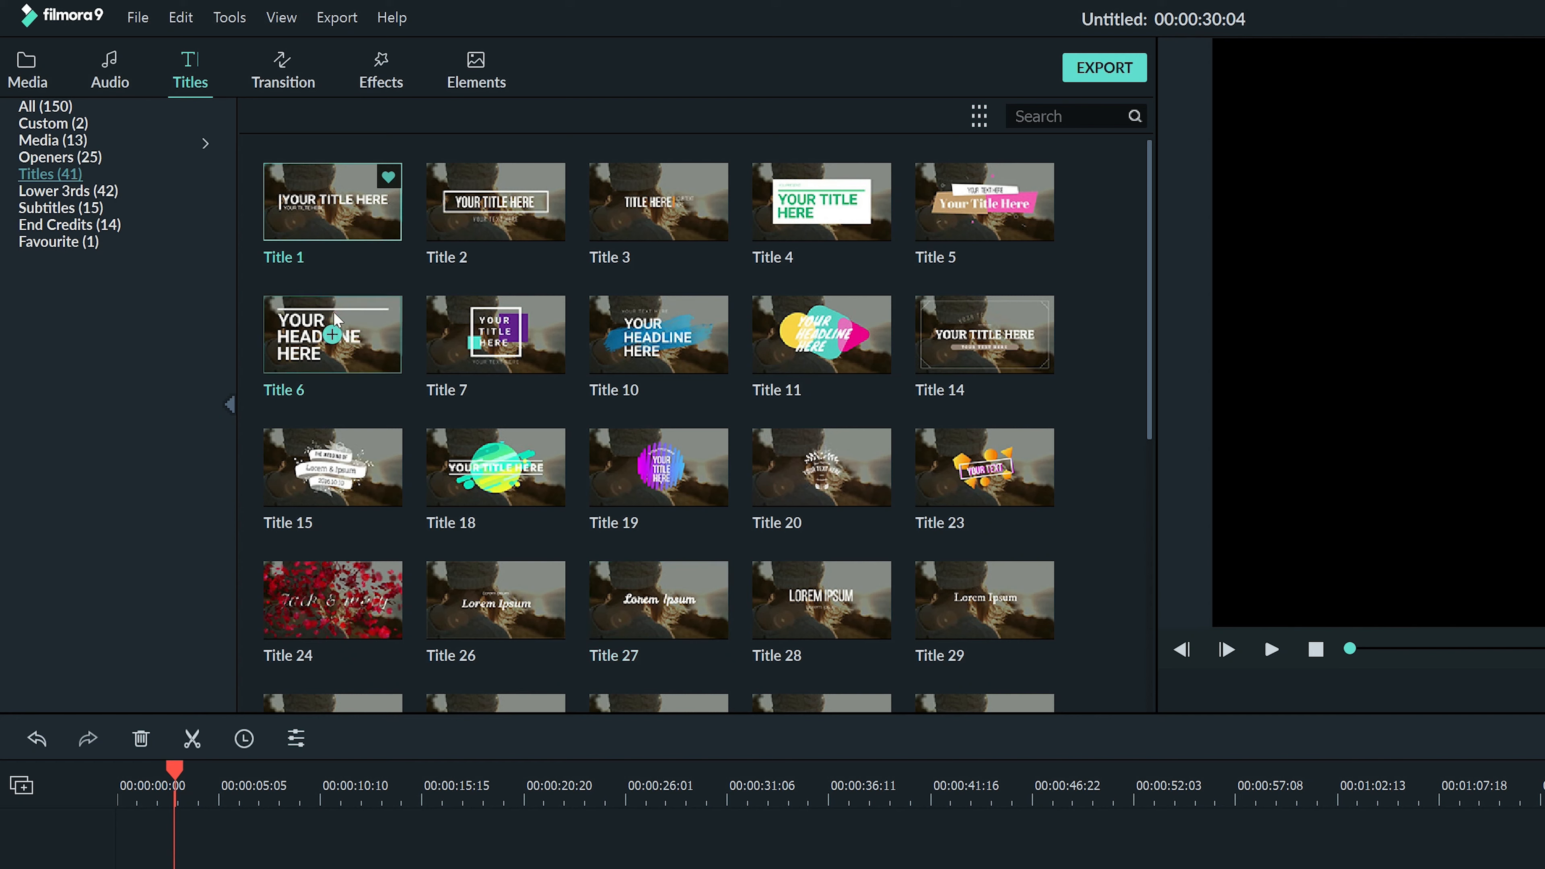
left_click(91, 243)
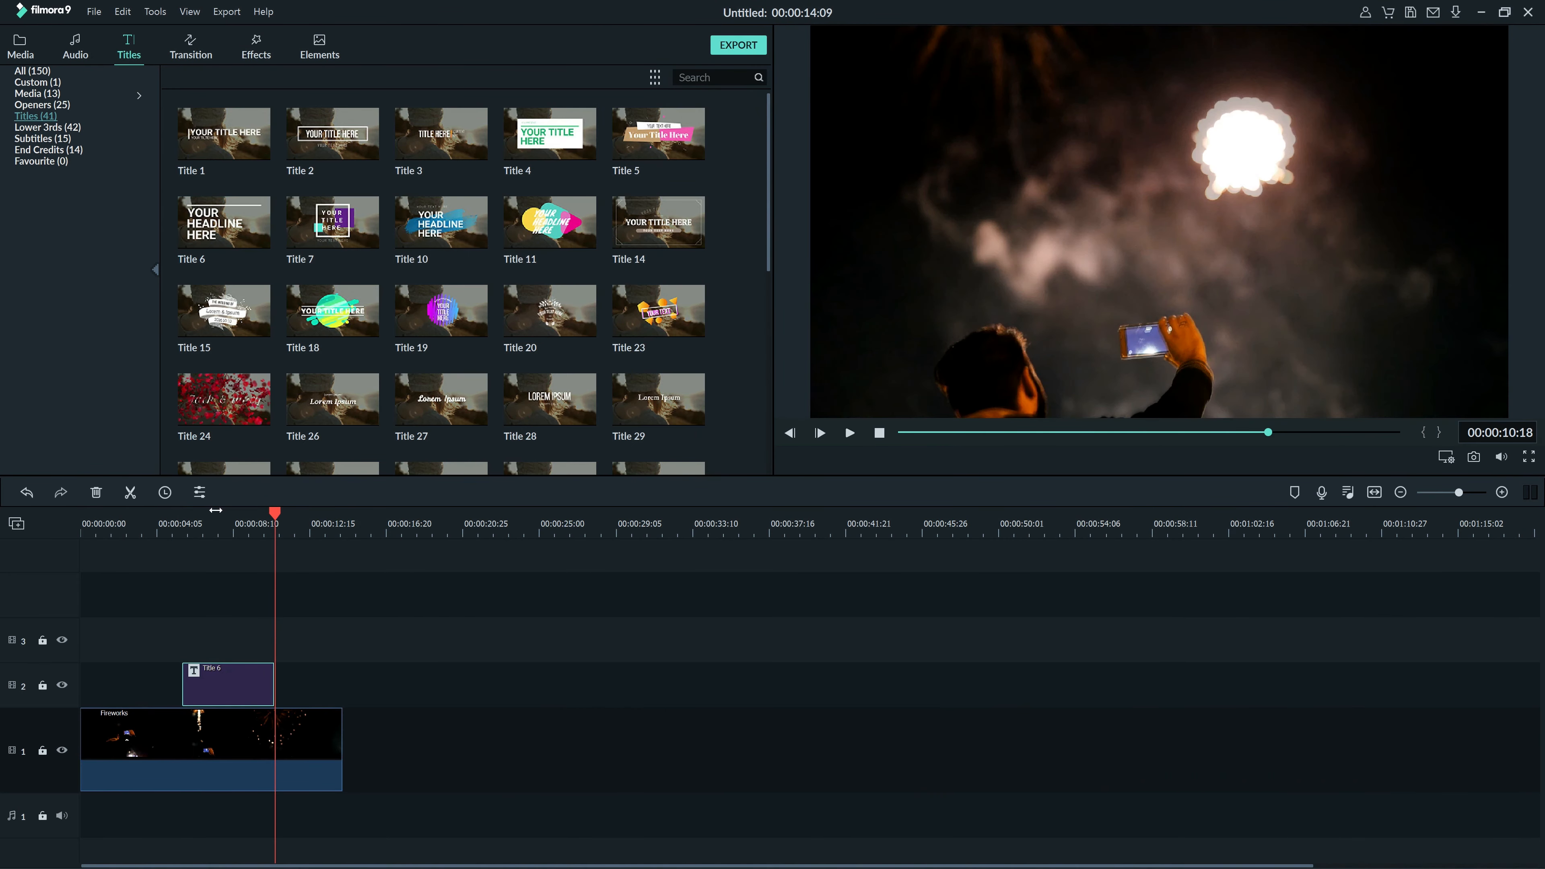
- Scrub and play the title clips in the preview to review their animations
left_click_drag(275, 511, 181, 535)
left_click(850, 433)
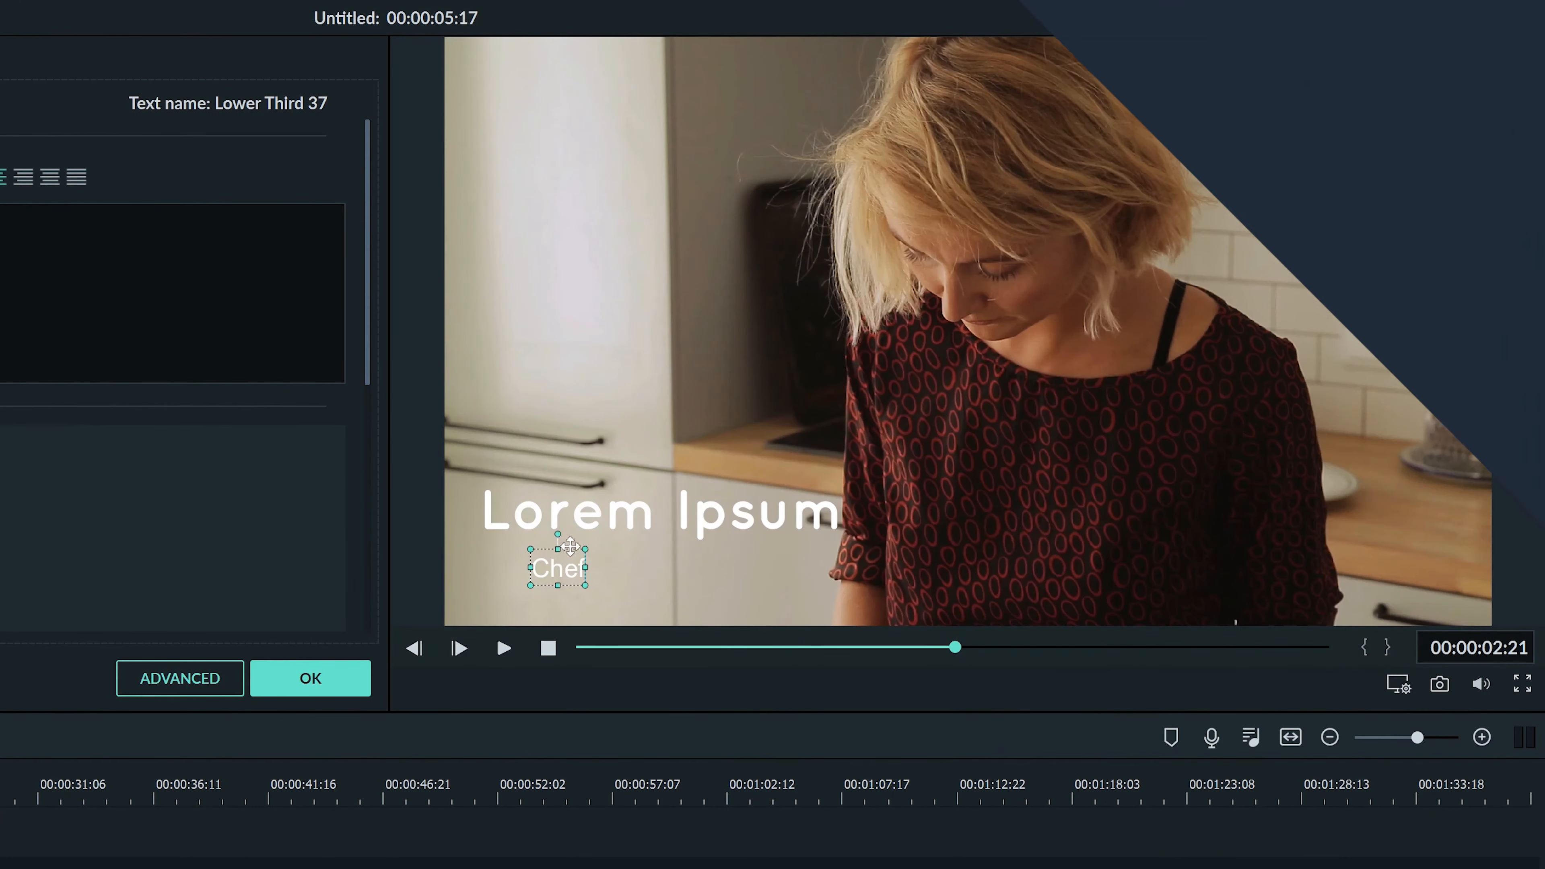
left_click(568, 546)
mouse_move(543, 538)
left_mouse_down()
mouse_move(517, 532)
mouse_move(531, 533)
left_mouse_up()
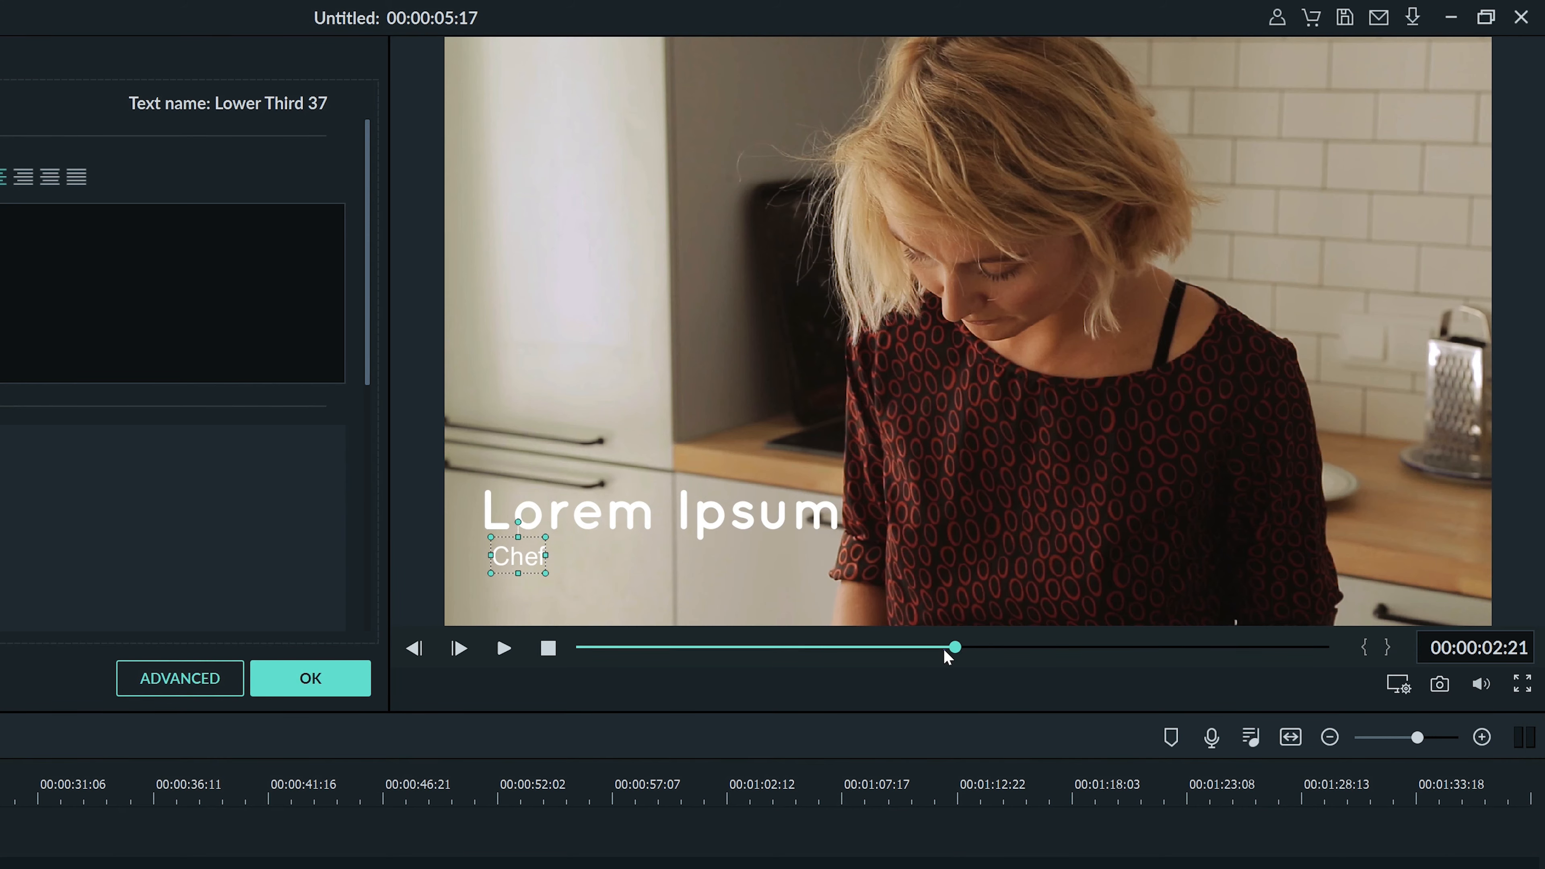
left_click_drag(953, 648, 794, 649)
left_click(504, 649)
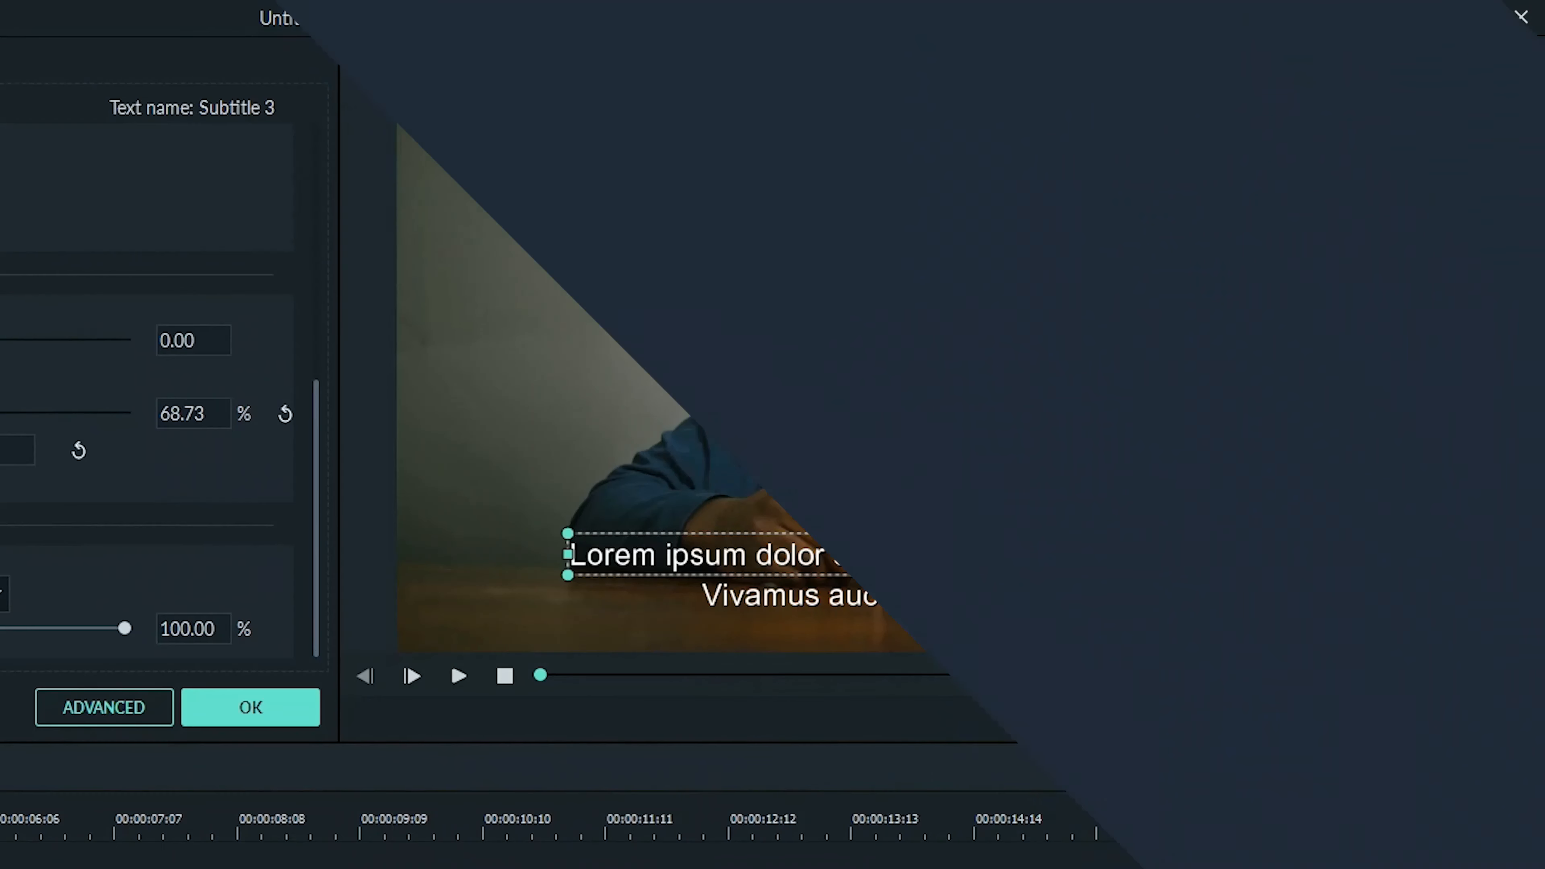
- Replace the word elit at the end of the subtitle's first line with wer
left_click(1305, 555)
double_click(1305, 555)
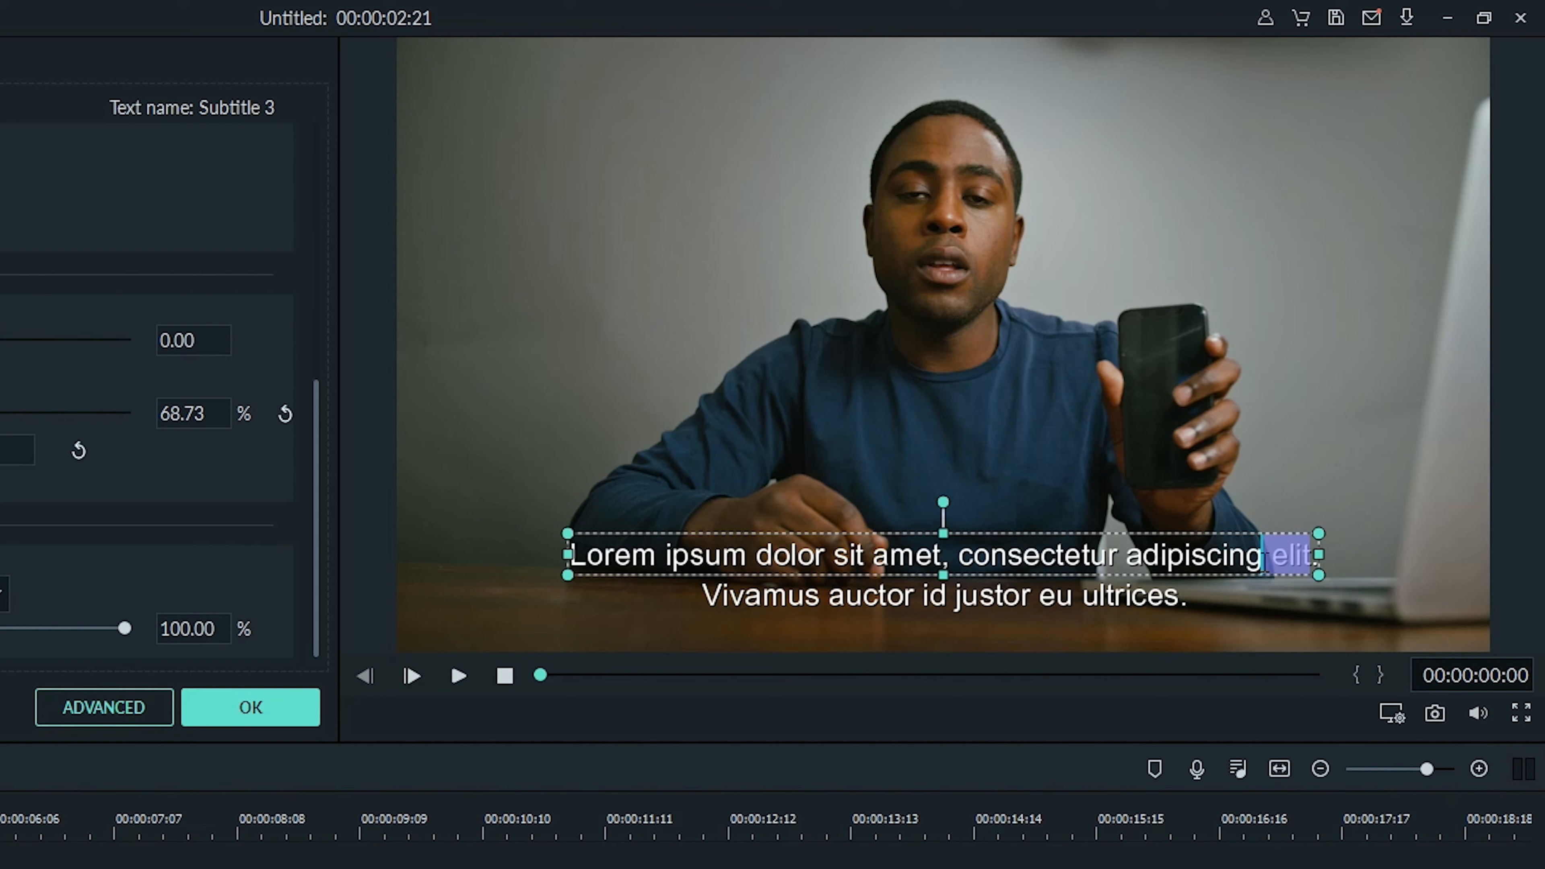
key("BackSpace")
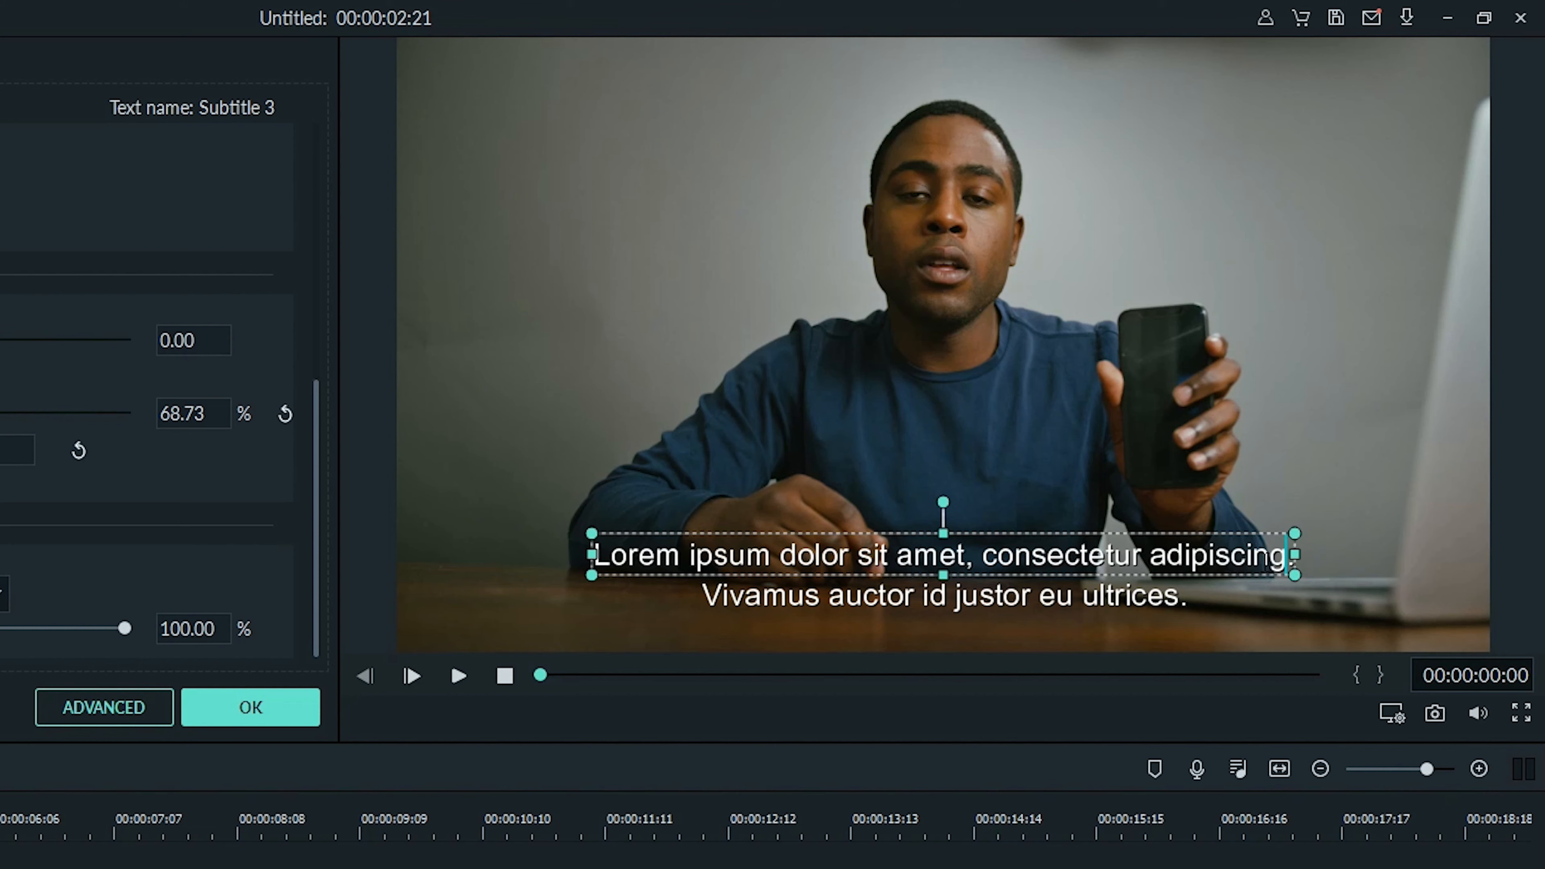
type("wer")
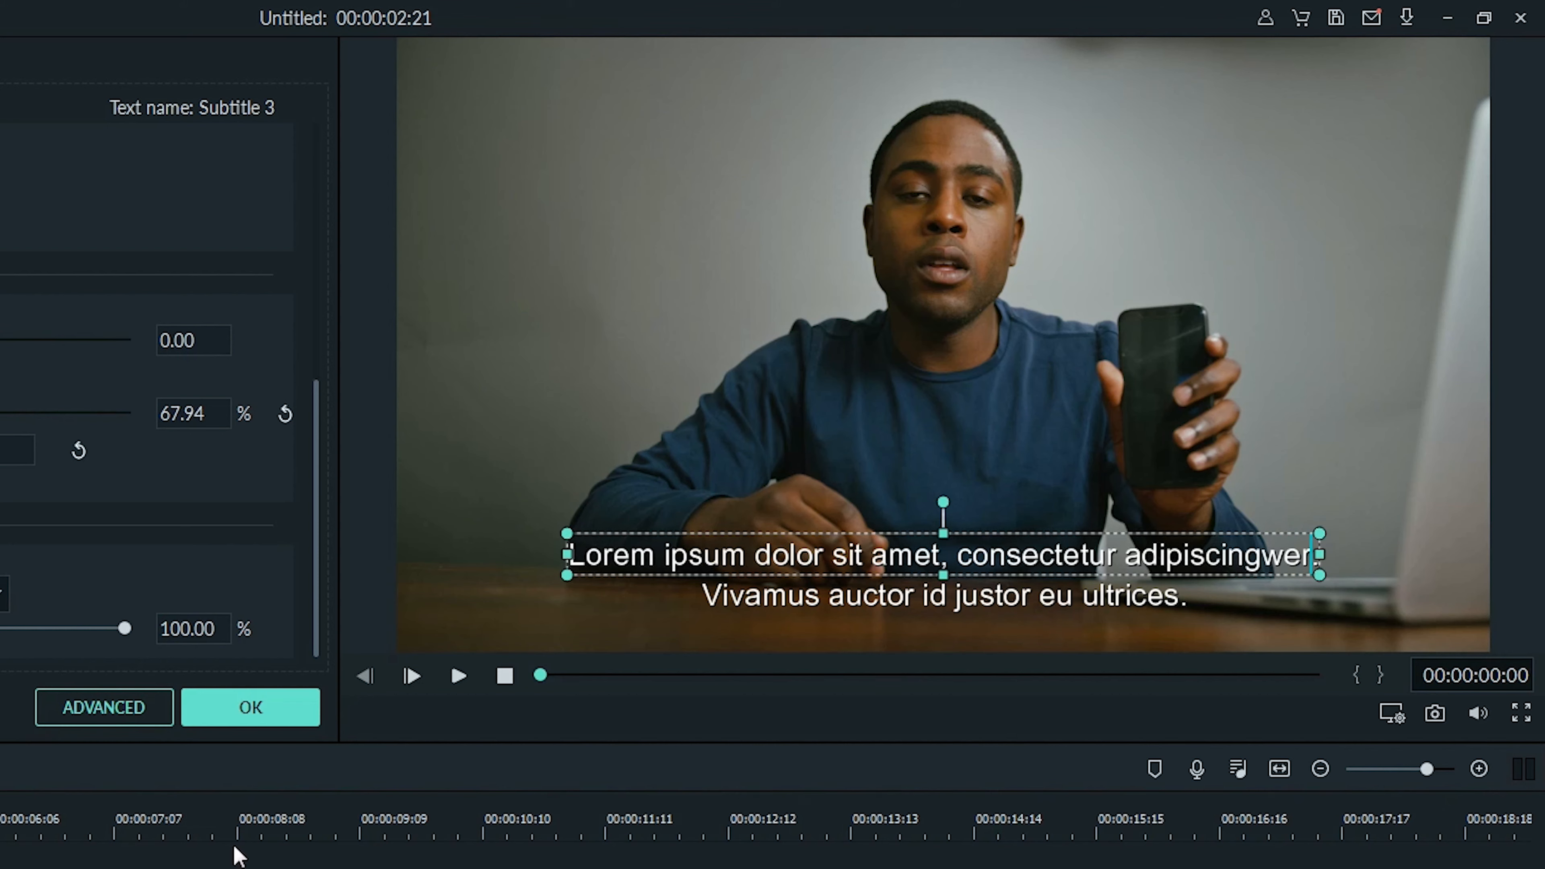
- Play the edited subtitle and credit titles in the preview and select a line of credit text
left_click(458, 678)
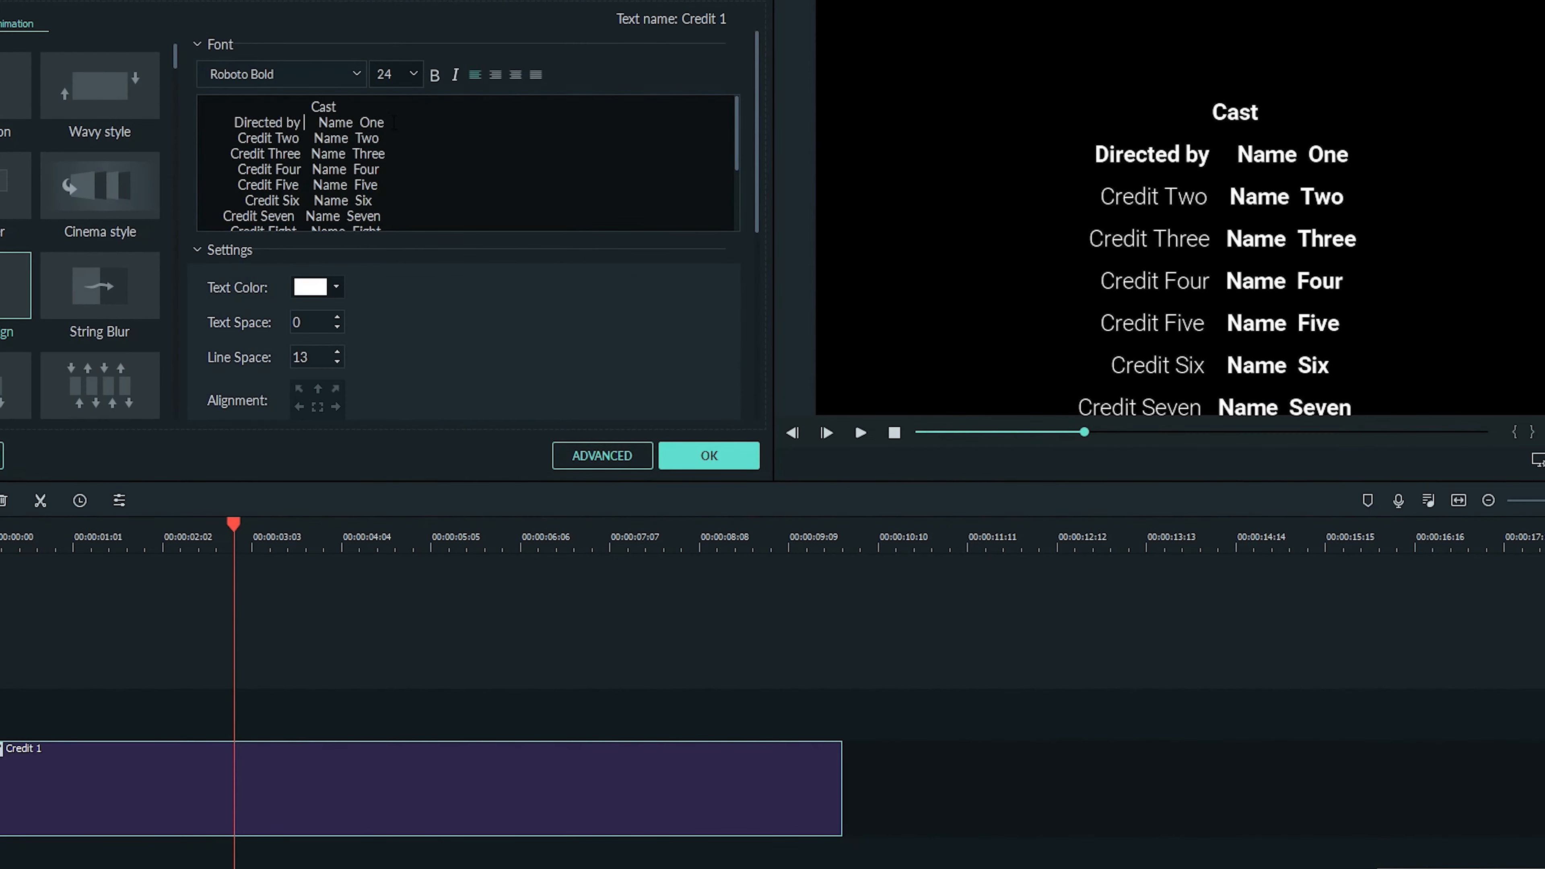
left_click_drag(391, 122, 323, 123)
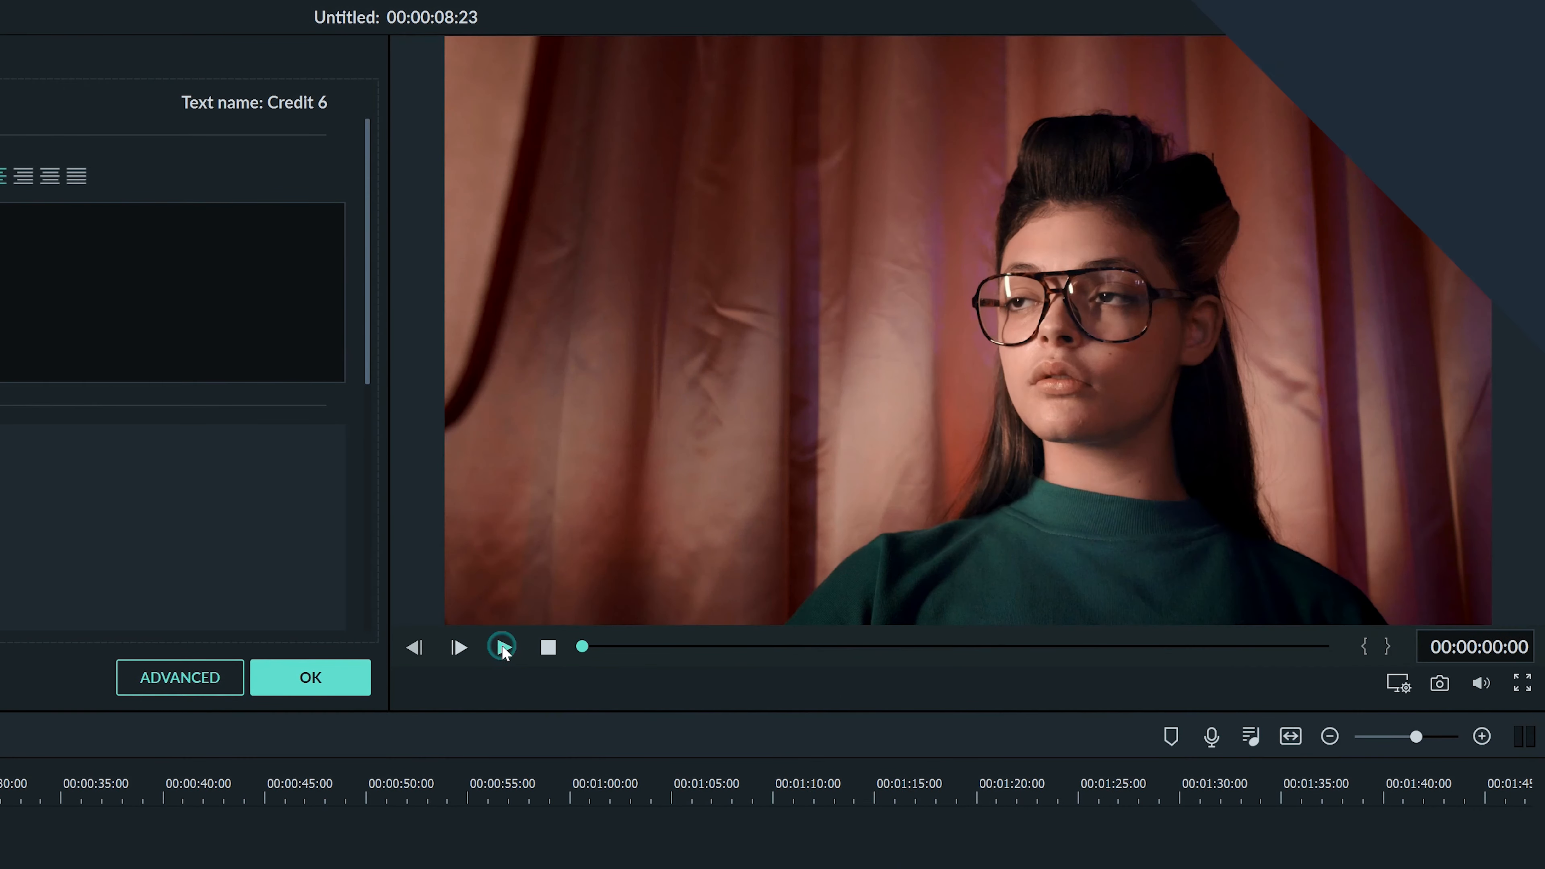
left_click(502, 645)
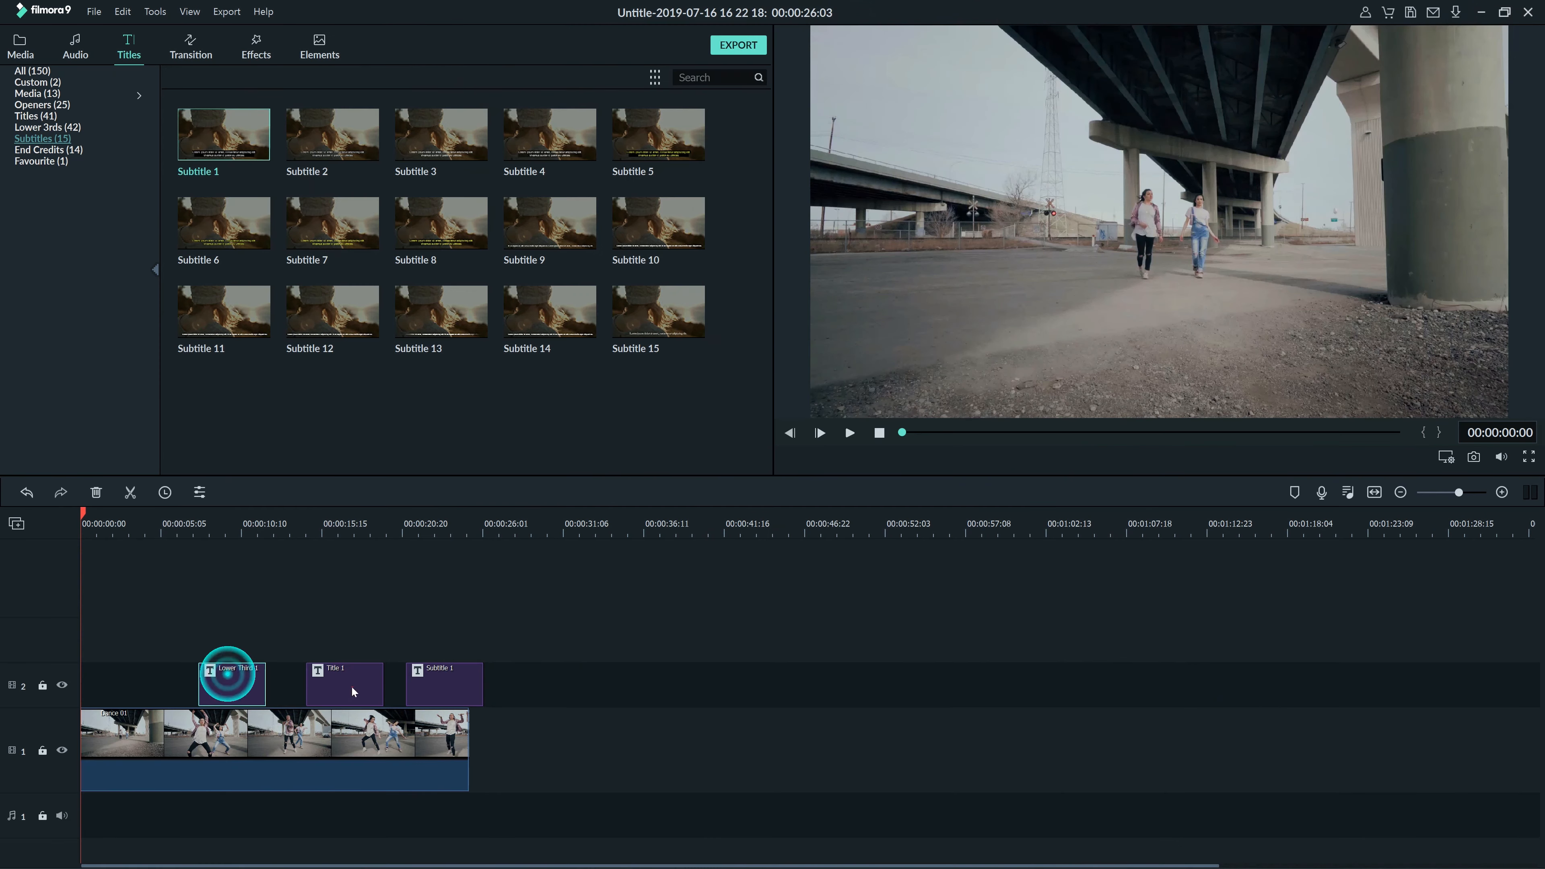
- Trim the Lower Third 1 and Title 1 clips shorter on the timeline
left_click(350, 684)
left_click(441, 690)
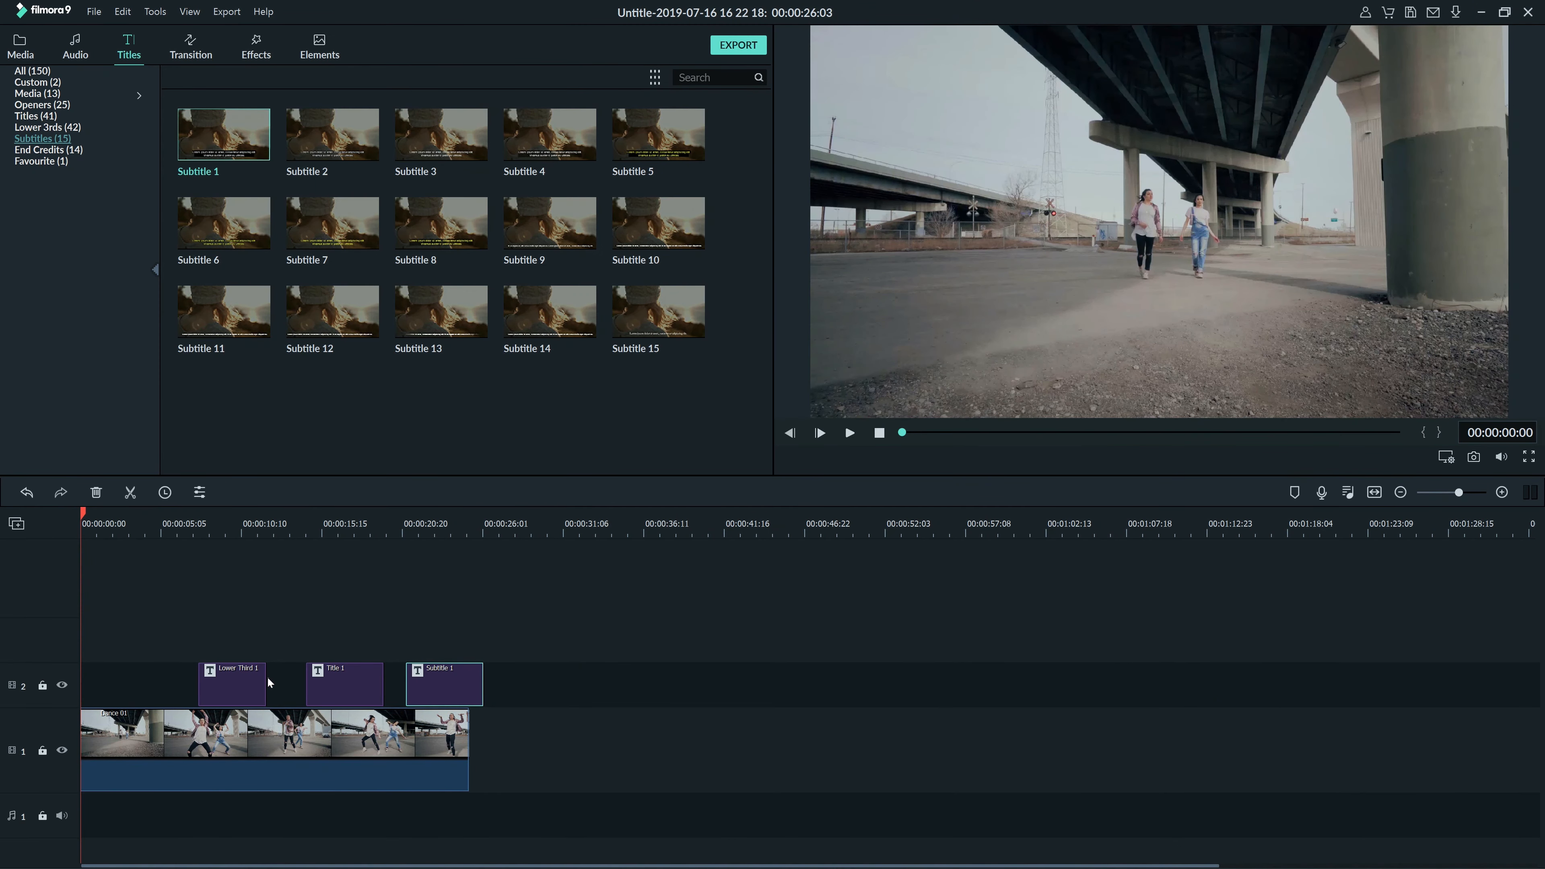
left_click_drag(266, 678, 237, 683)
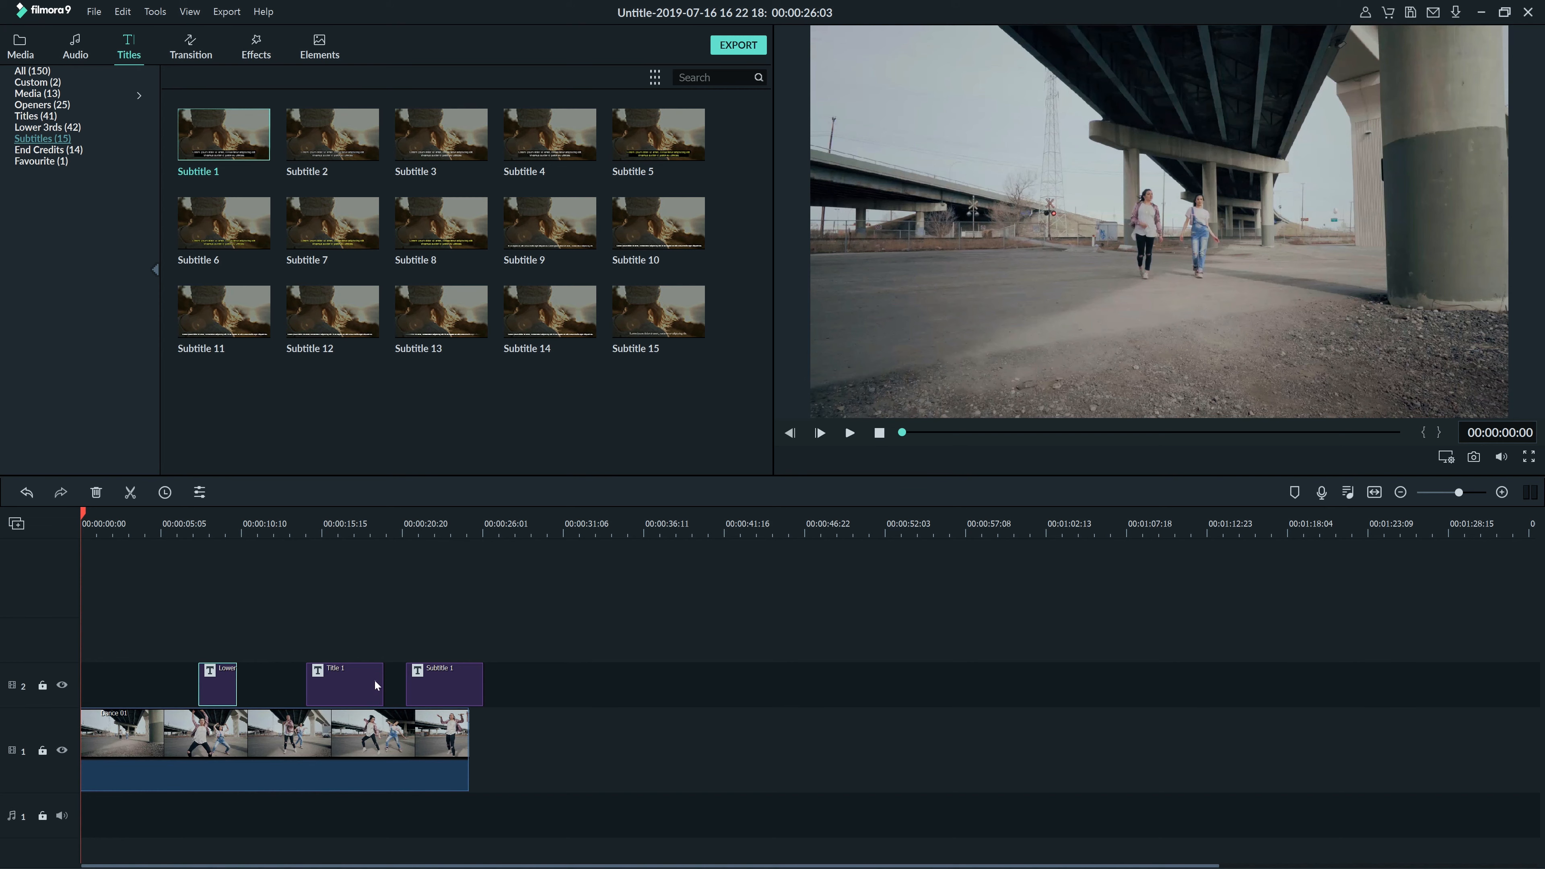
left_click_drag(381, 684, 365, 684)
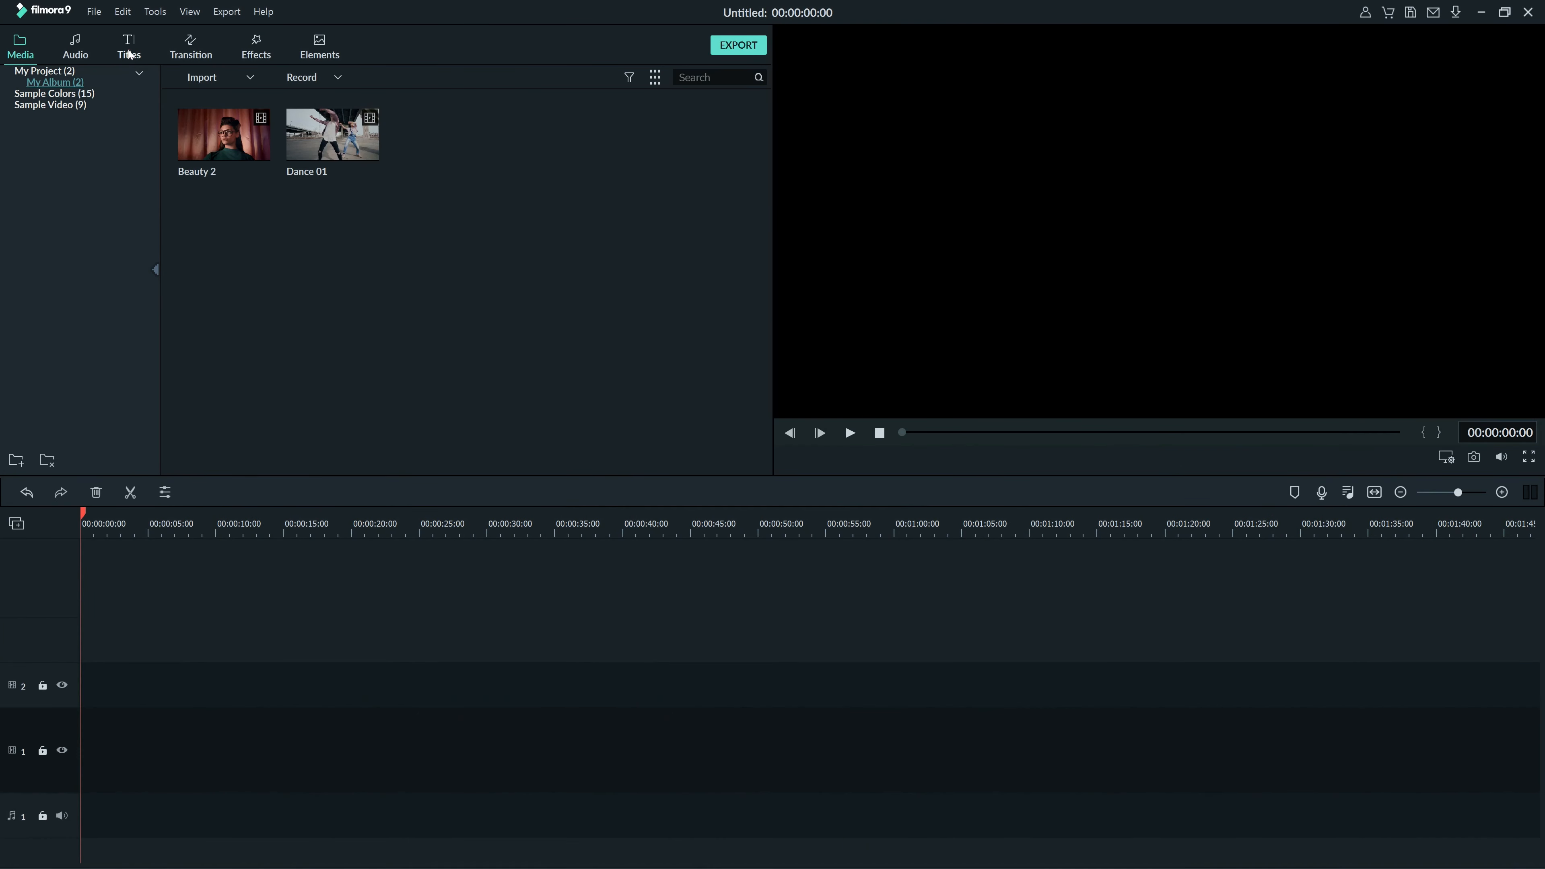
- Open More Effects in the titles library and browse the Filmstocks effects packs in the browser
left_click(128, 48)
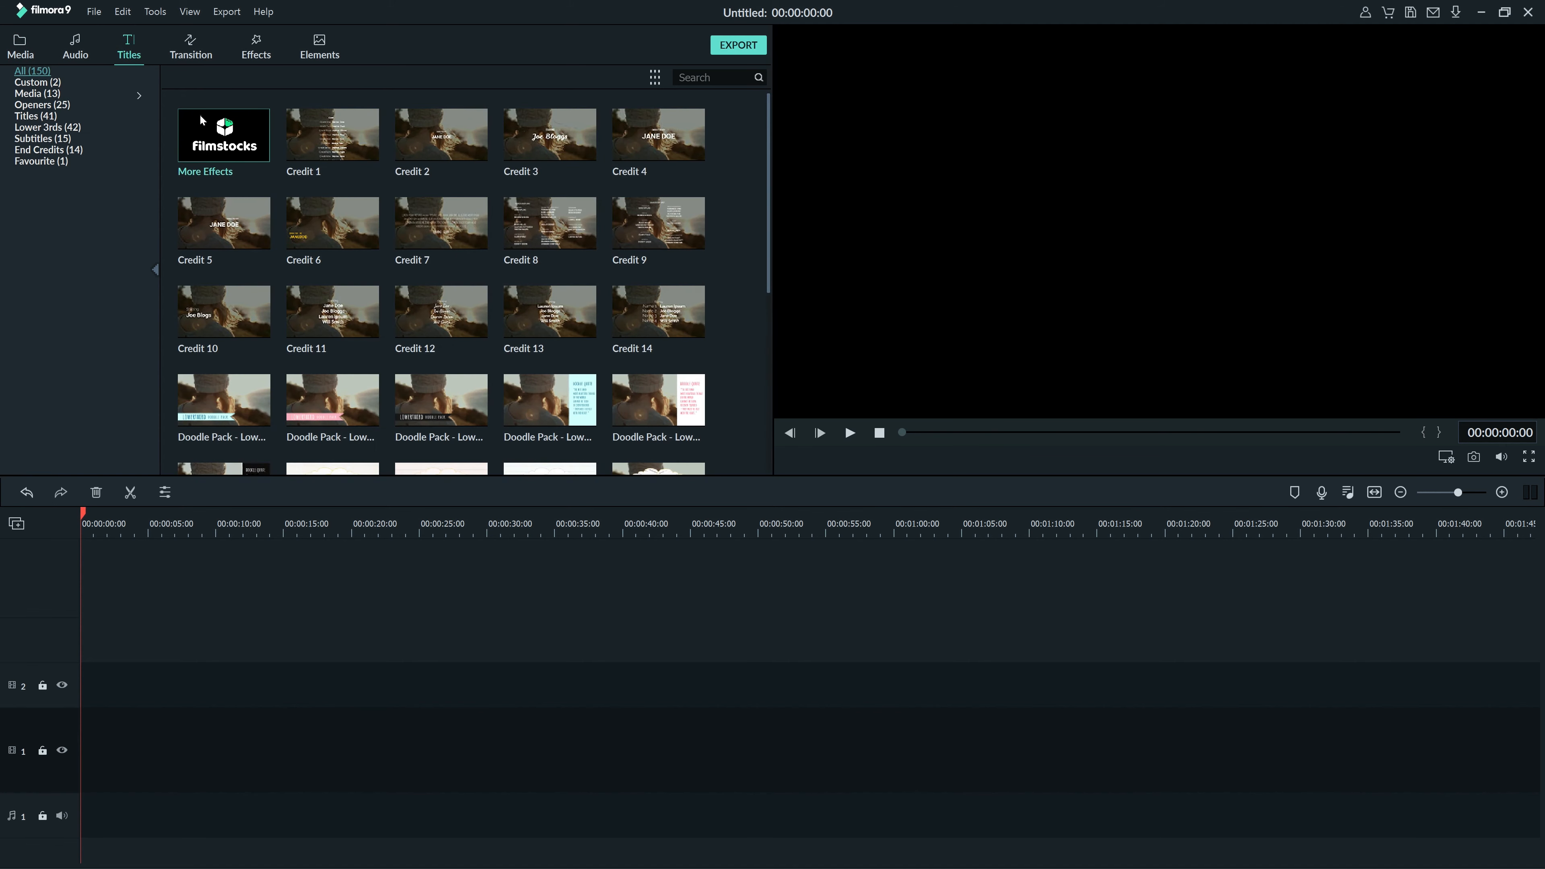
left_click(244, 127)
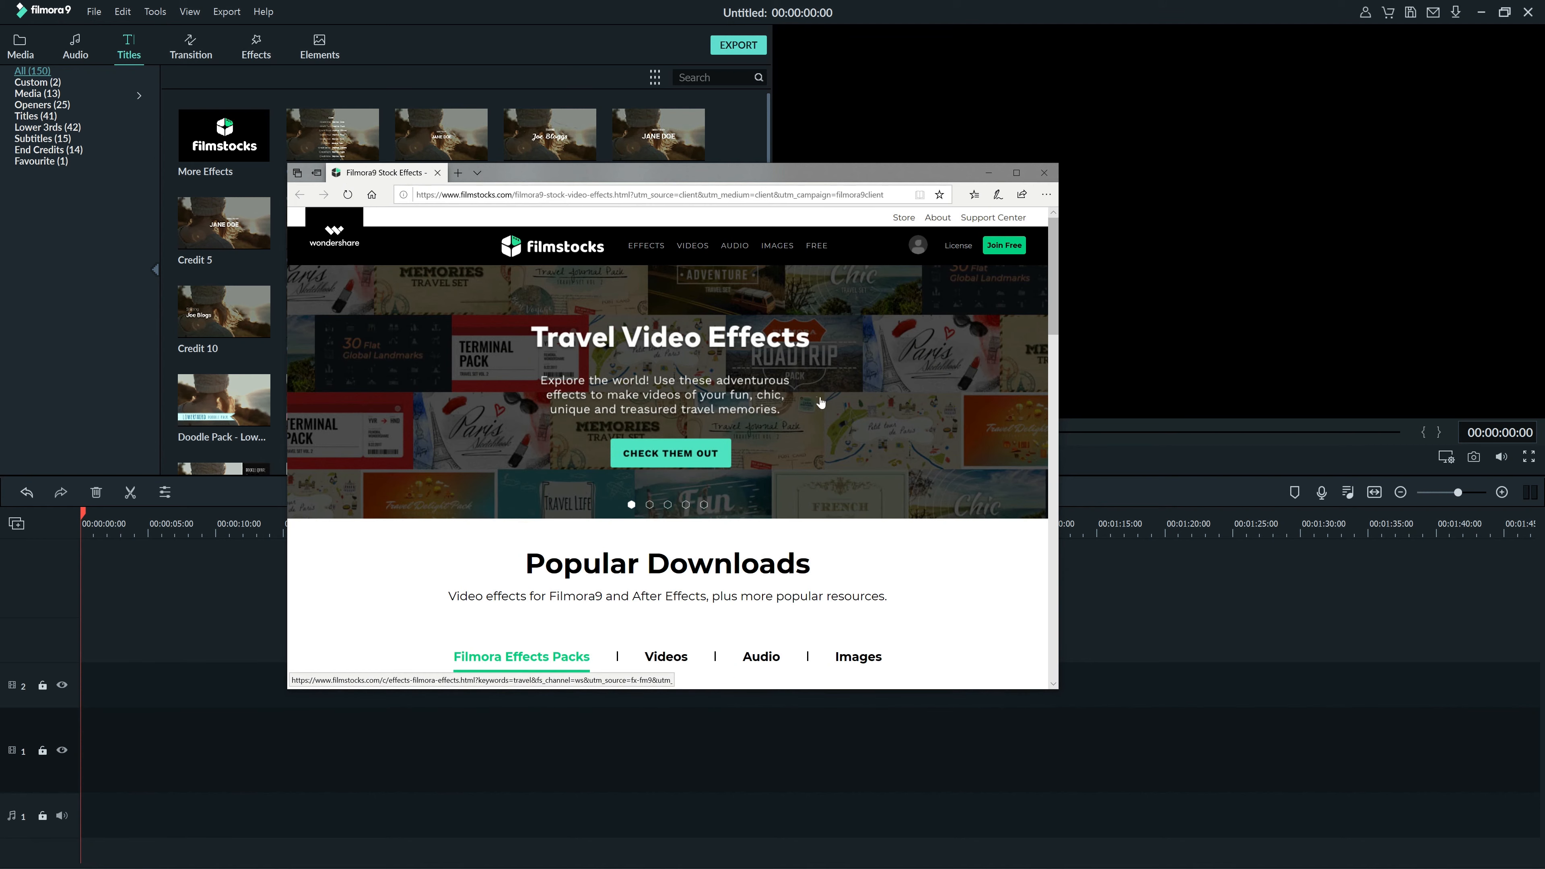
scroll(821, 403, "down", 8)
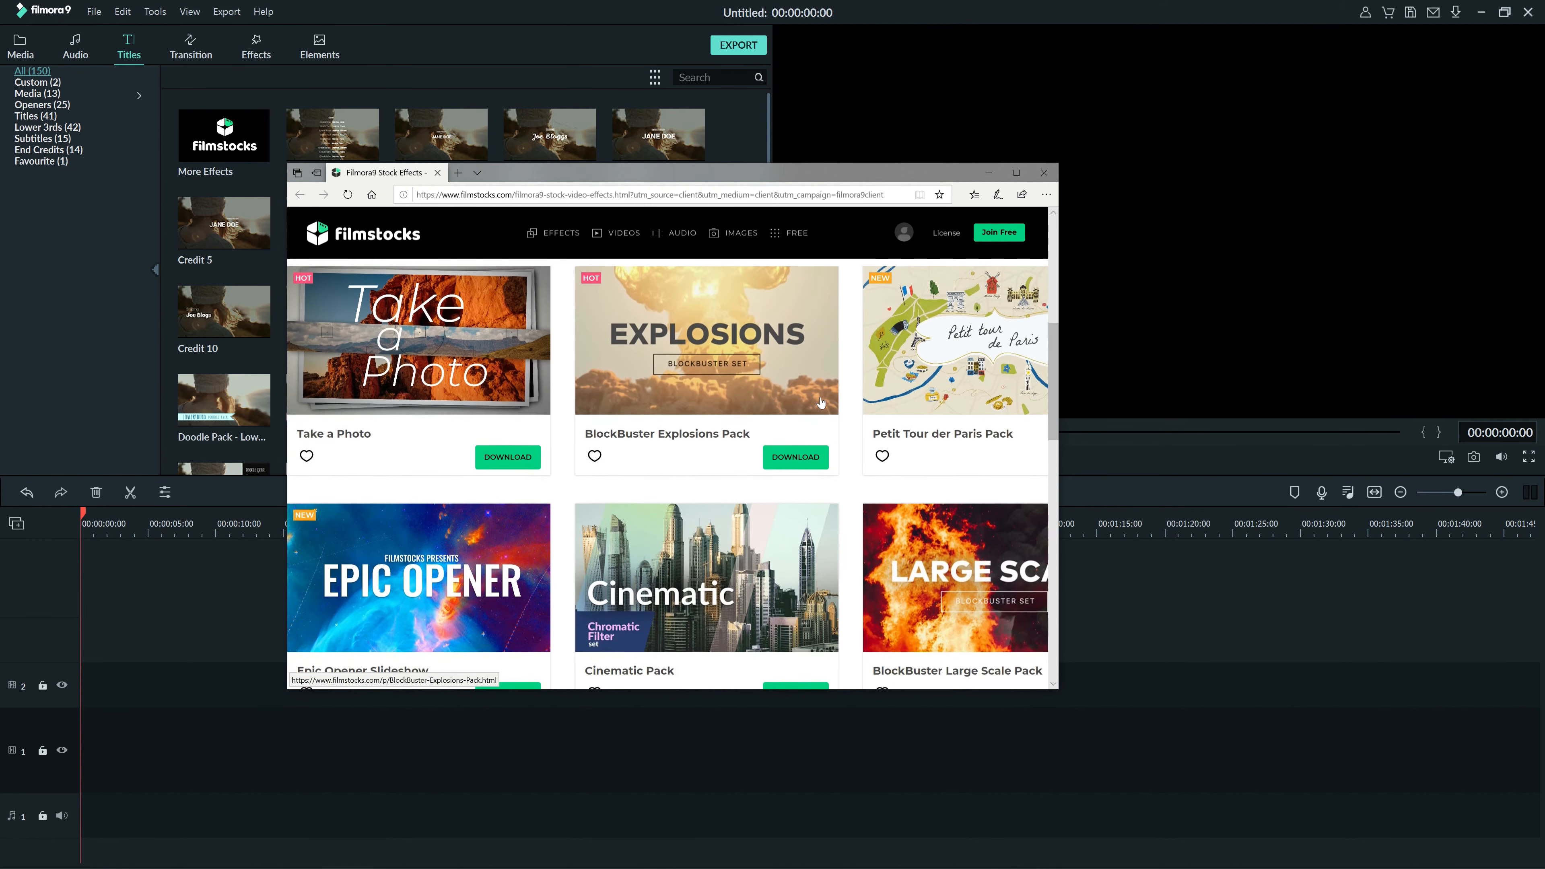
scroll(820, 402, "down", 10)
scroll(821, 402, "down", 5)
scroll(821, 402, "up", 1)
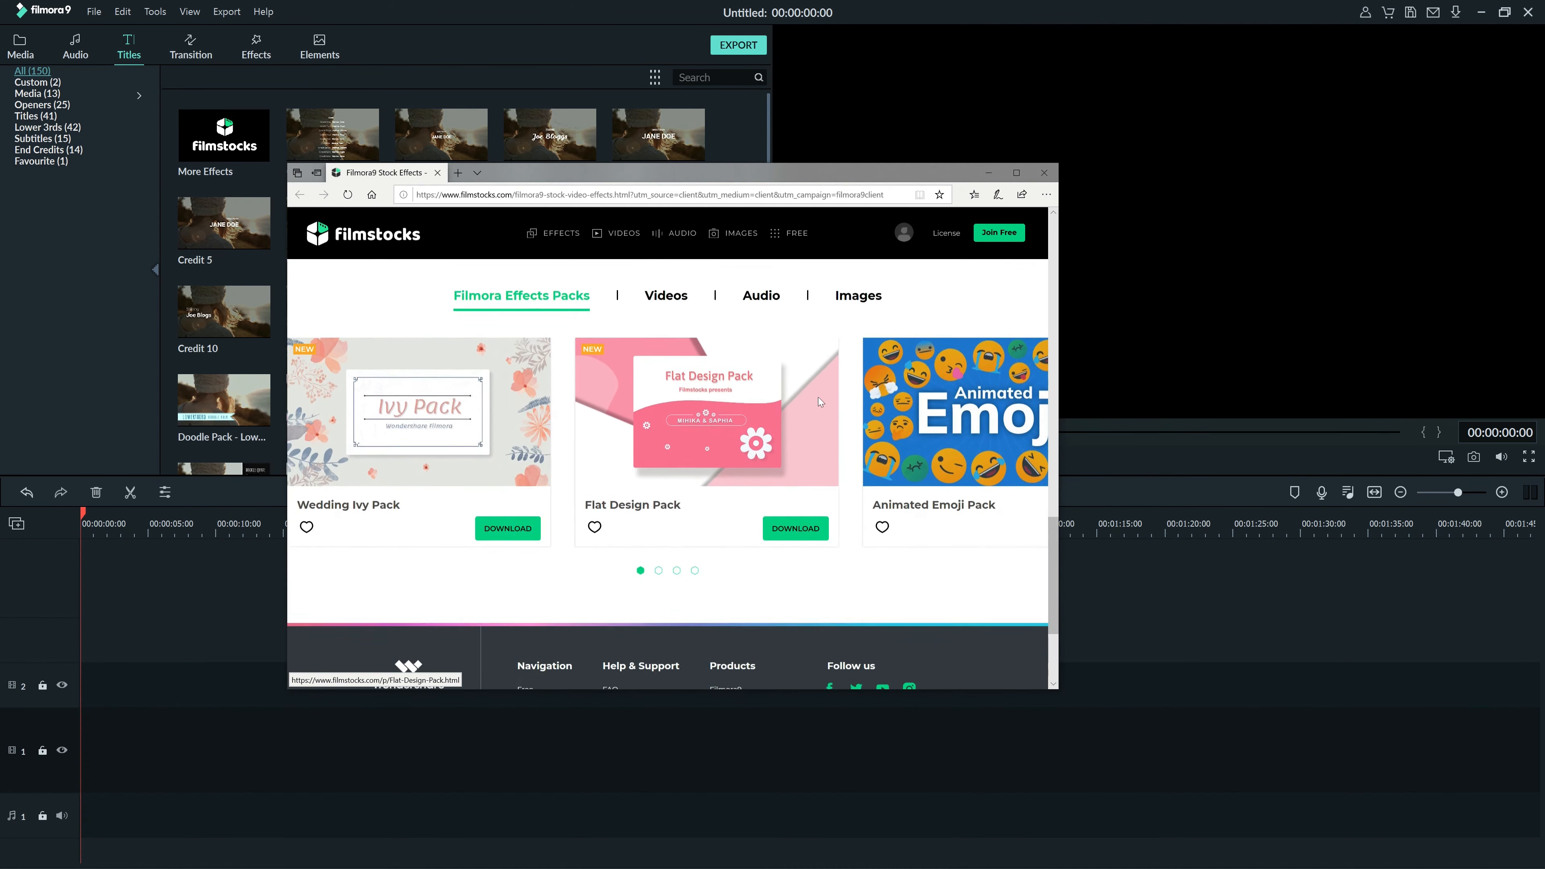
scroll(819, 401, "up", 8)
scroll(818, 398, "up", 5)
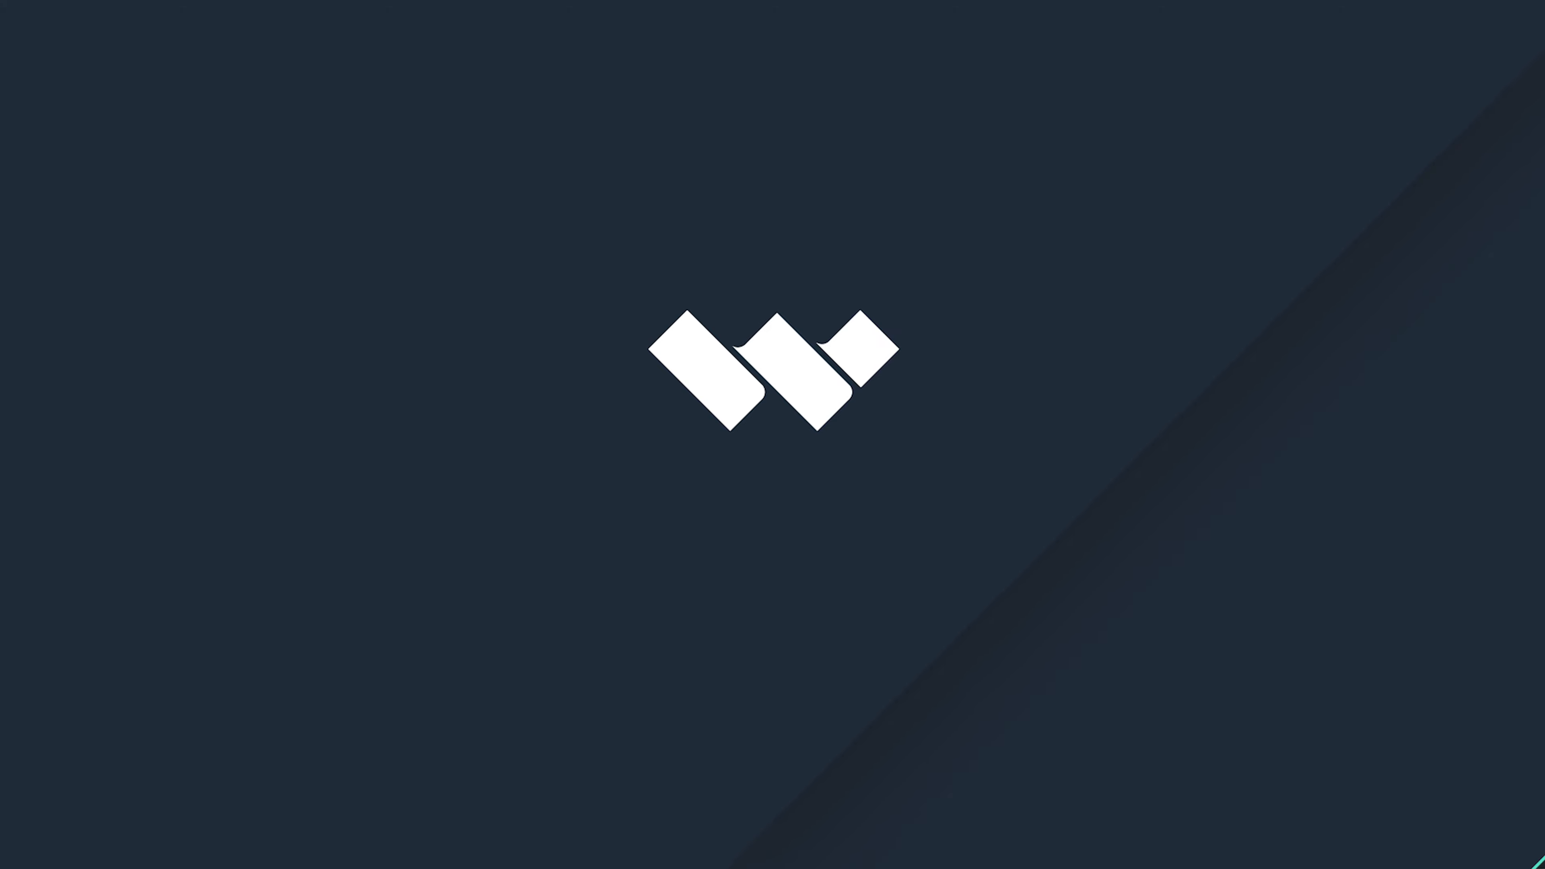